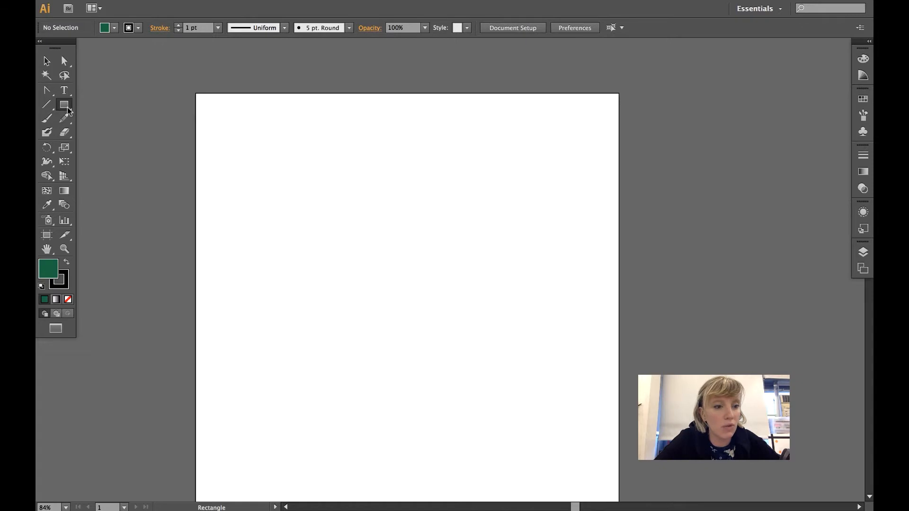
drag(68, 110, 167, 107)
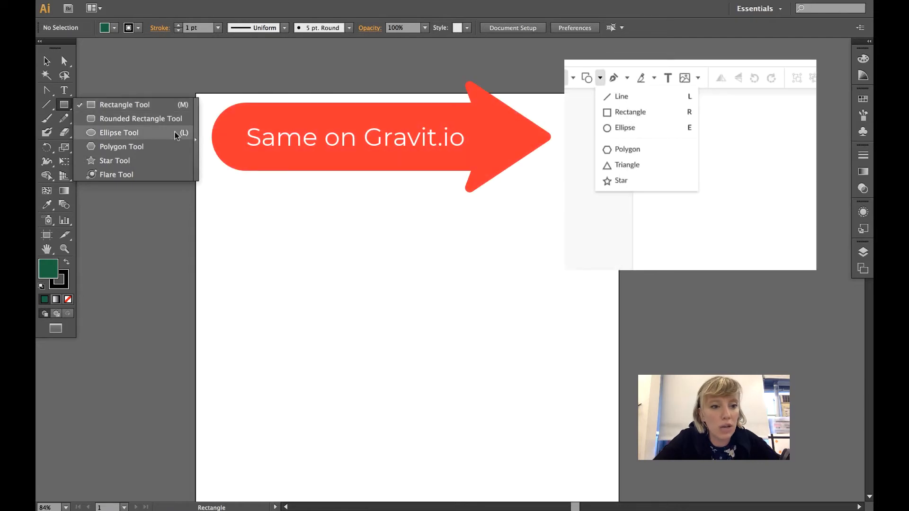
drag(187, 108, 185, 101)
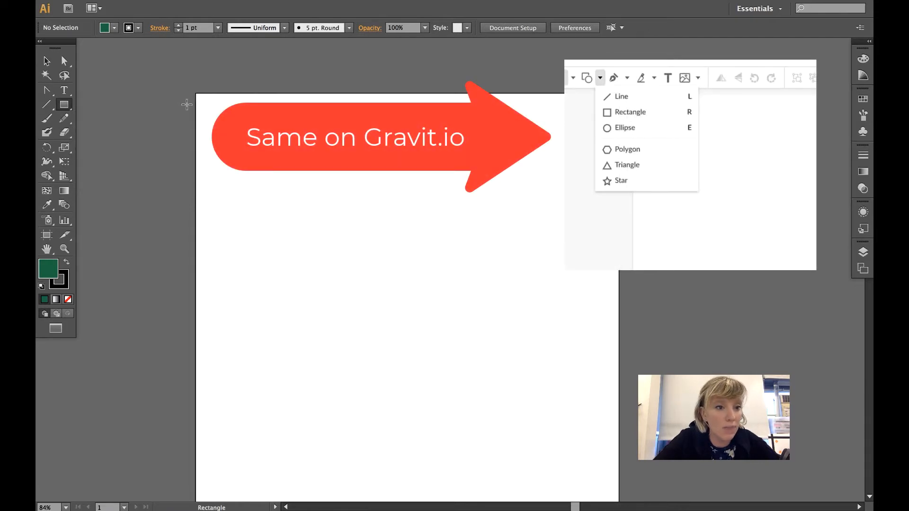
click(46, 61)
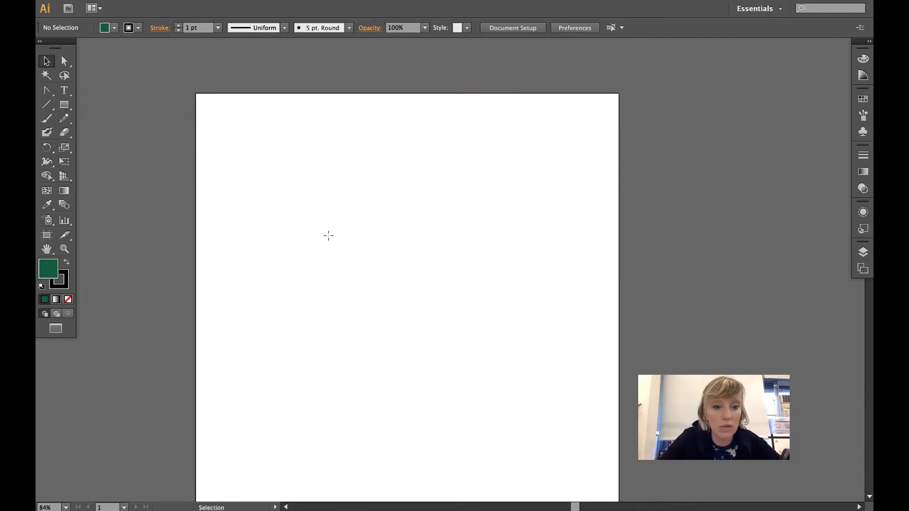
Draw a freehand rectangle near the middle of the artboard with the Rectangle tool and delete it
key(m)
drag(329, 236, 449, 323)
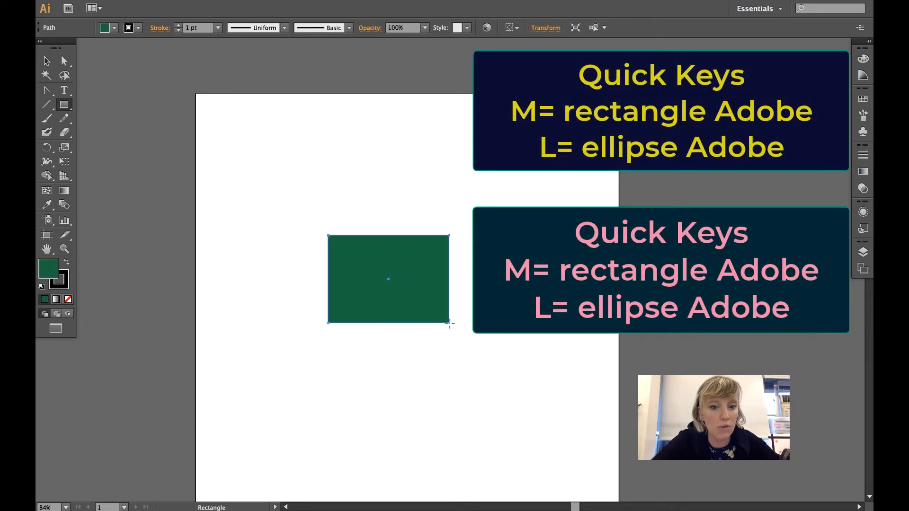
key(Delete)
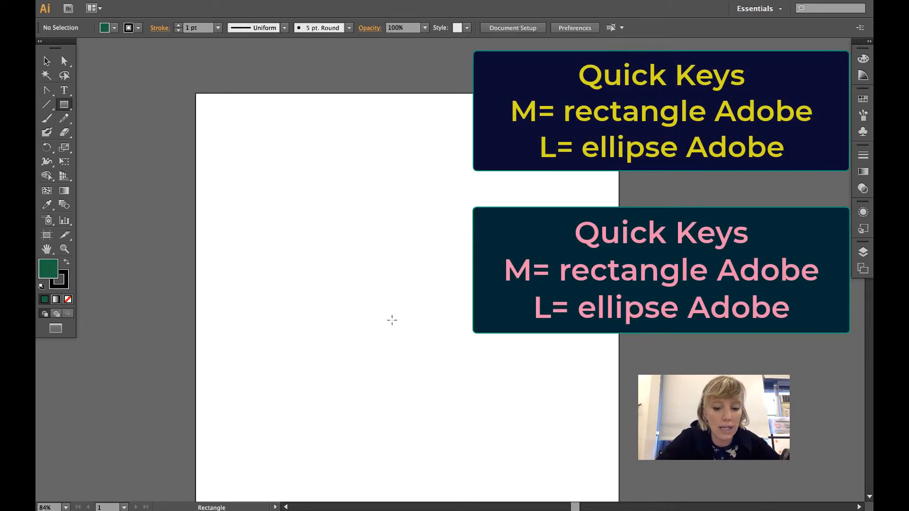
Draw a wide ellipse across the middle of the artboard with the Ellipse tool and delete it
key(l)
drag(343, 242, 560, 334)
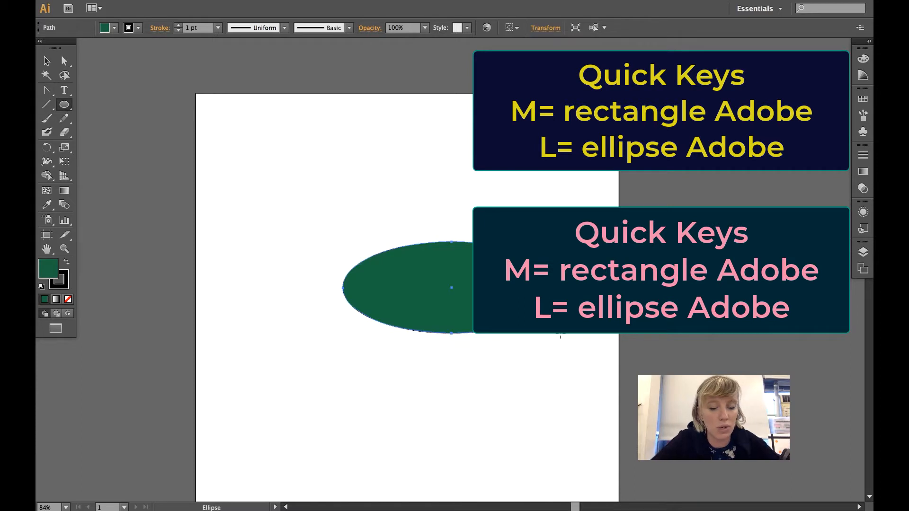
key(Delete)
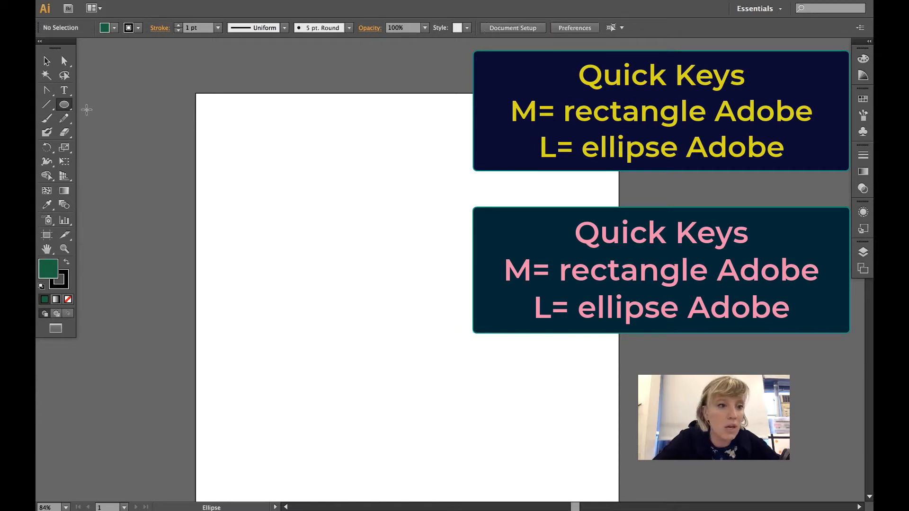
Draw a square in the upper left of the artboard, constraining its proportions, and delete it
drag(70, 107, 109, 107)
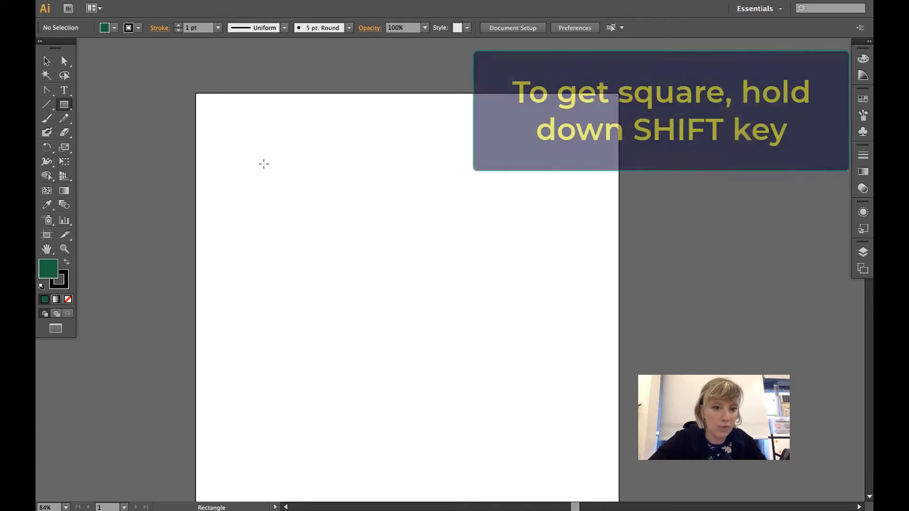
drag(263, 163, 373, 265)
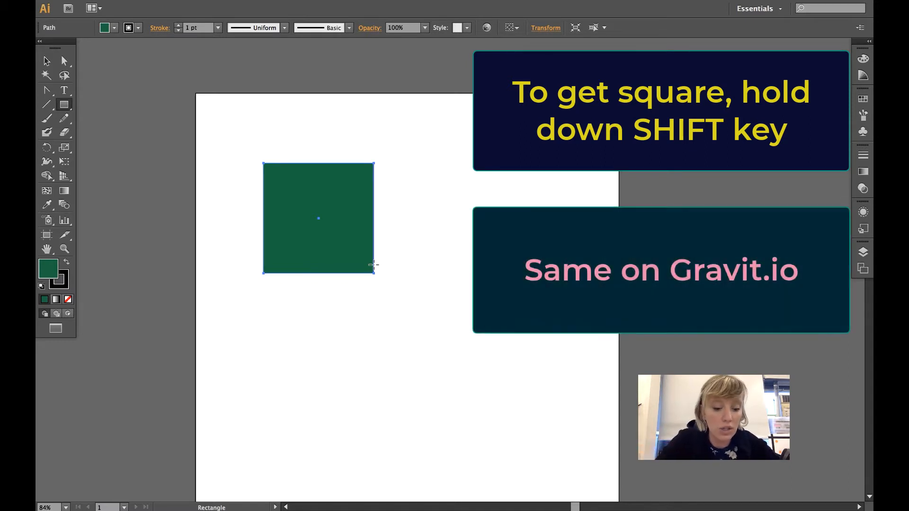
key(Delete)
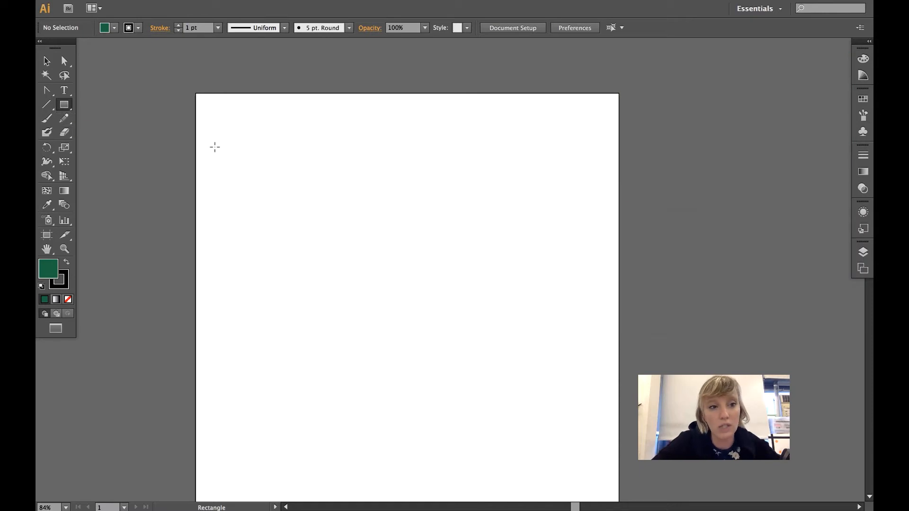
Draw three separate rectangles of different proportions on the artboard and delete them all together
drag(215, 148, 344, 257)
drag(406, 175, 517, 290)
drag(253, 290, 409, 371)
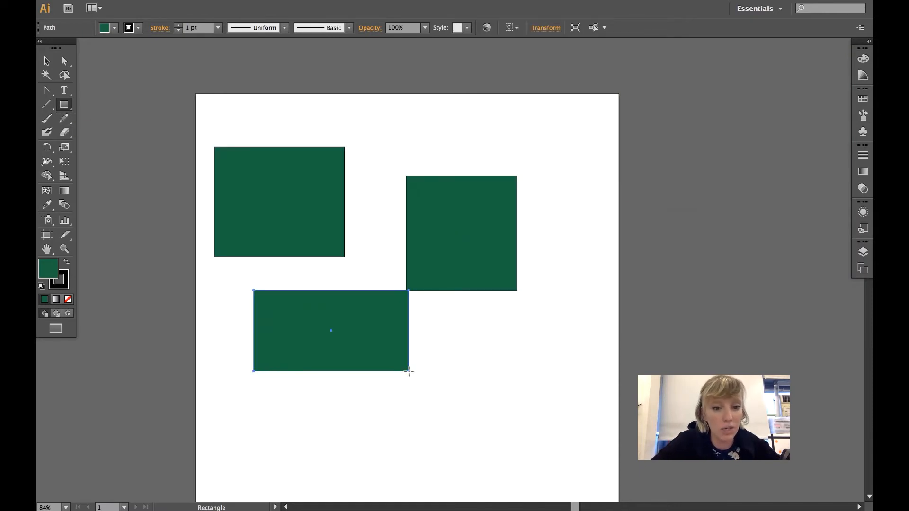
key(ctrl+a)
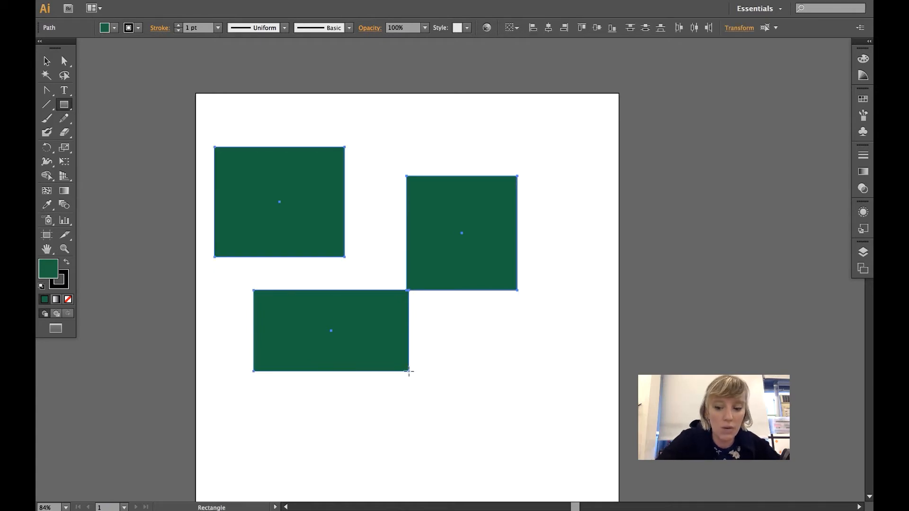
key(Delete)
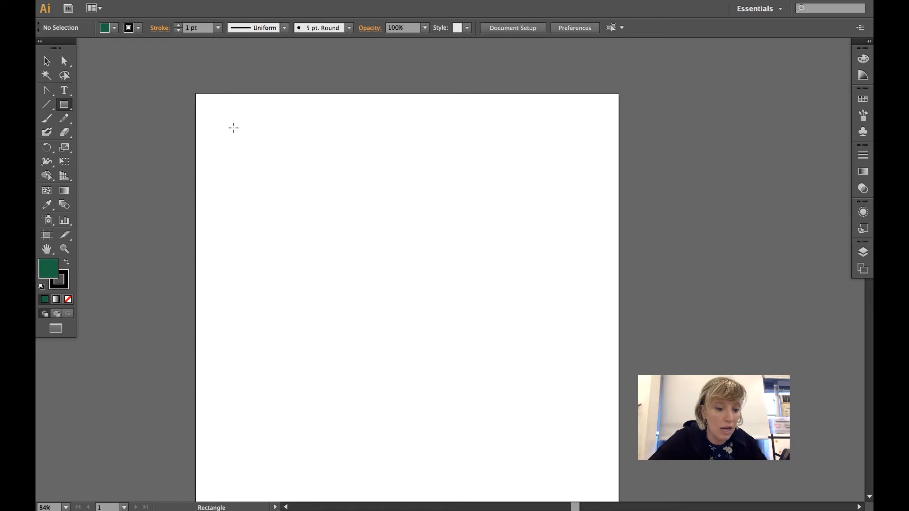
Draw a square about 3.2 in wide, an ellipse beside it, and a circle about 3 in across below them
drag(233, 128, 344, 240)
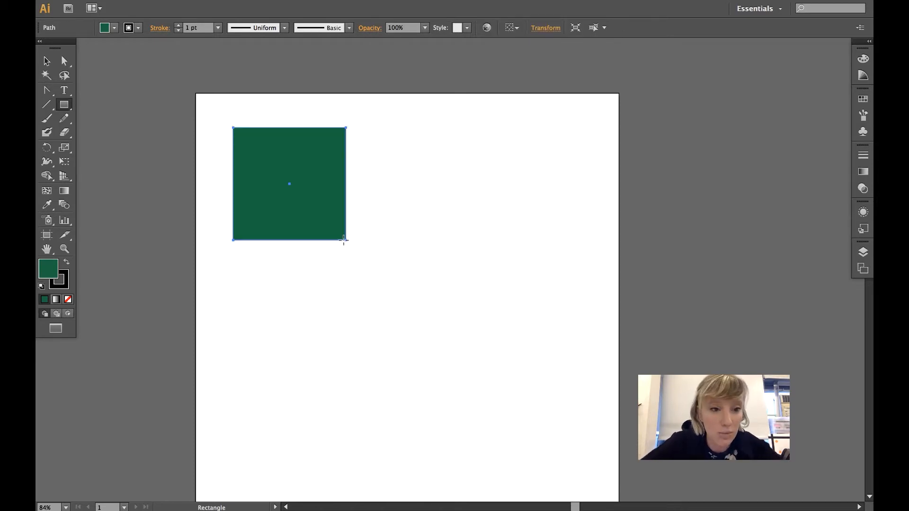
key(l)
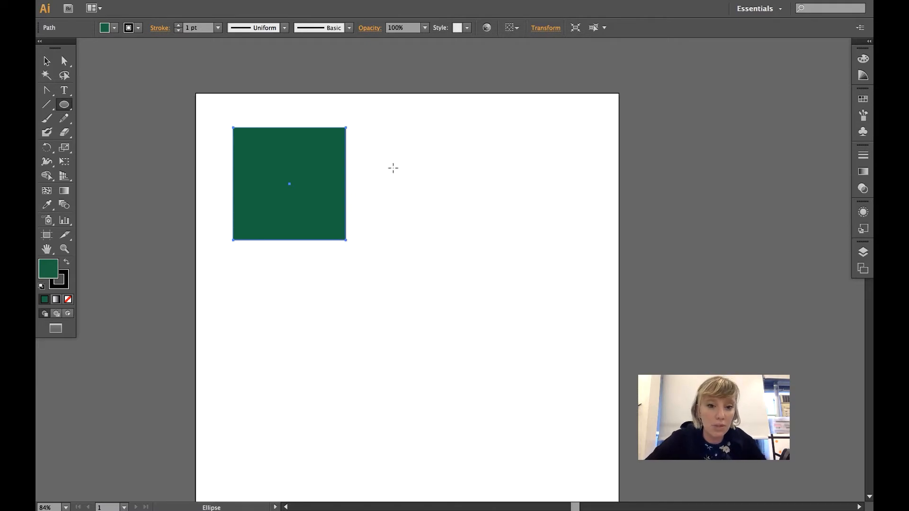
drag(399, 154, 512, 235)
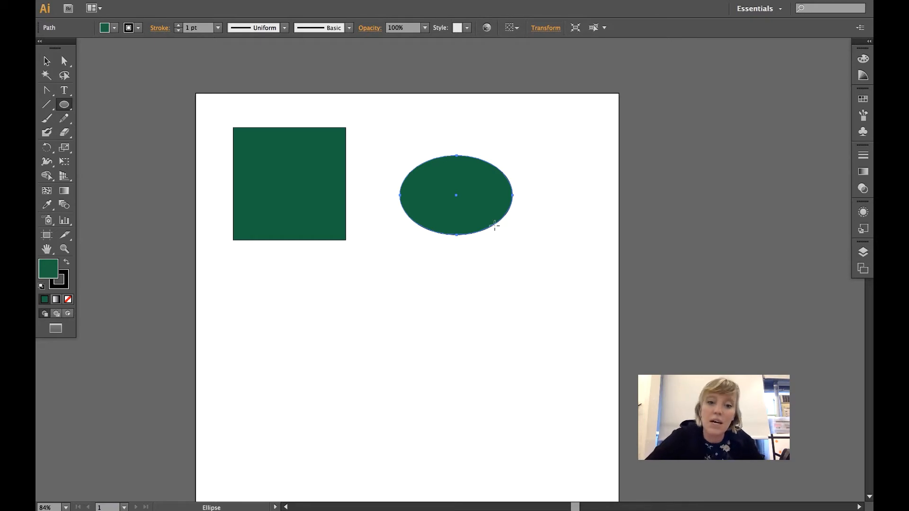
drag(356, 281, 462, 361)
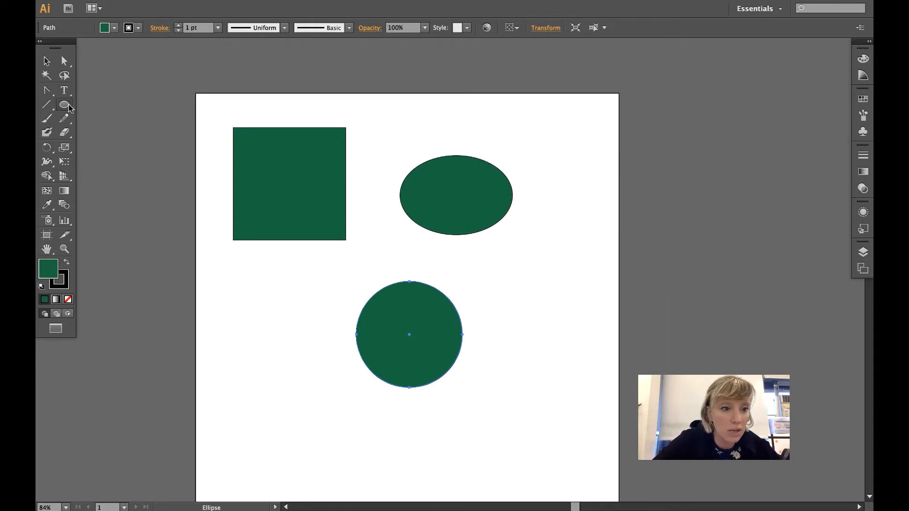
Draw a five-pointed star with an outer radius of about 4.1 in, overlapping the square, and delete all shapes from the artboard
drag(68, 108, 116, 160)
drag(225, 278, 329, 382)
key(ctrl+a)
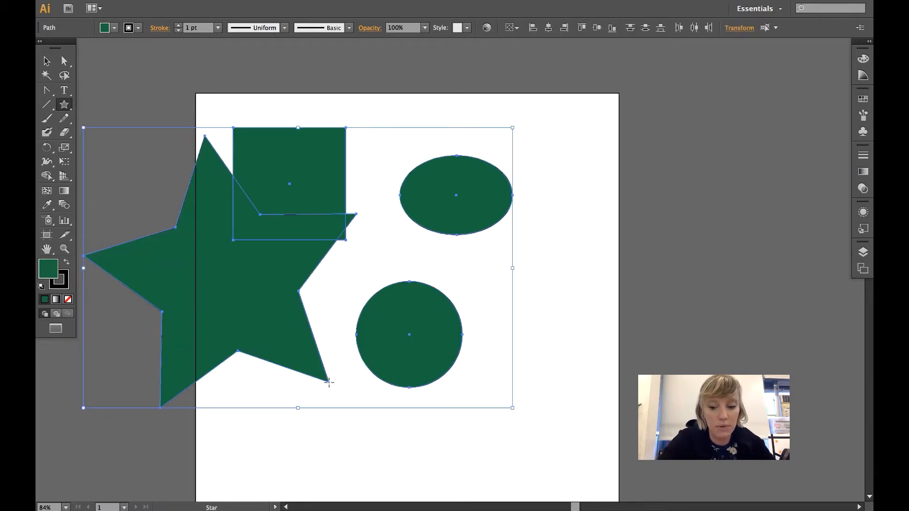
key(Delete)
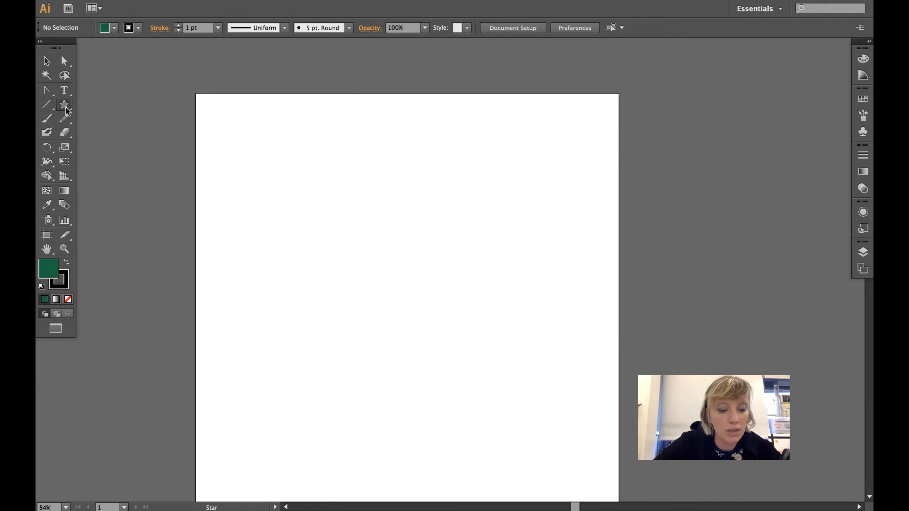
Create an ellipse with an exact width of 3 in and height of 9 in on the artboard
key(l)
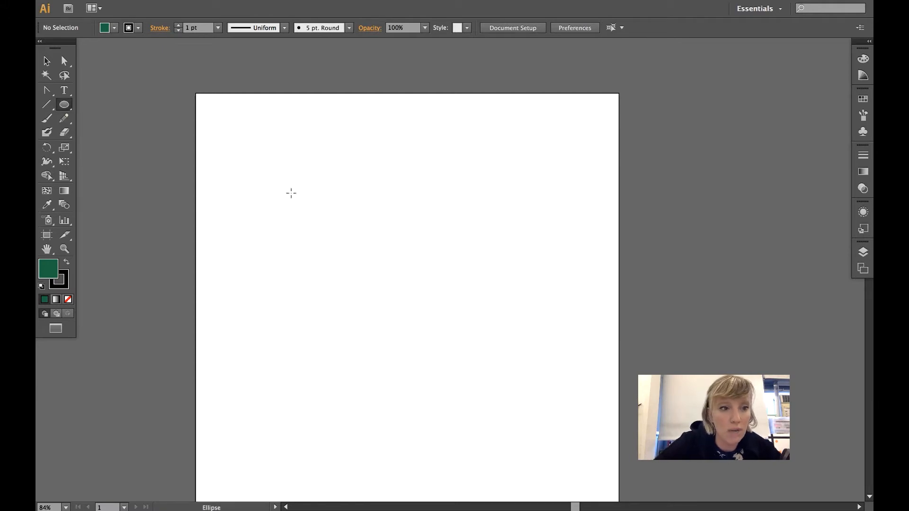
click(305, 201)
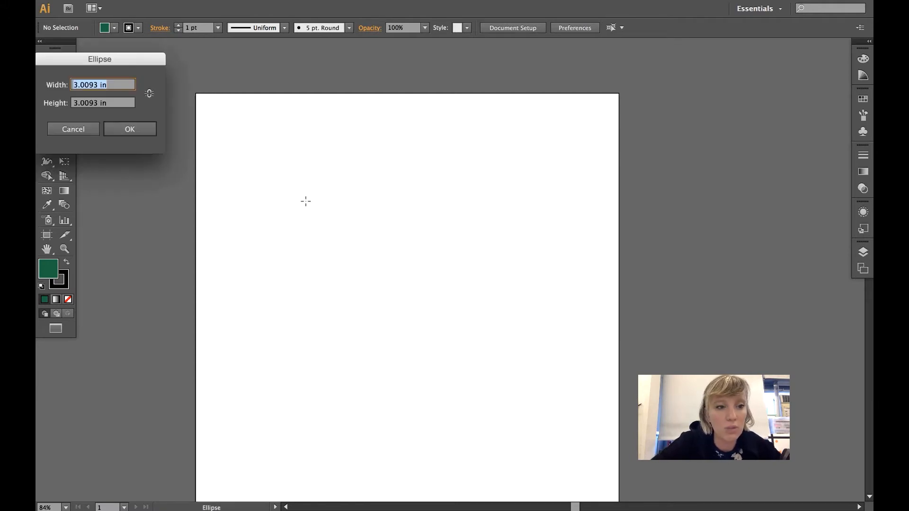
drag(135, 62, 452, 169)
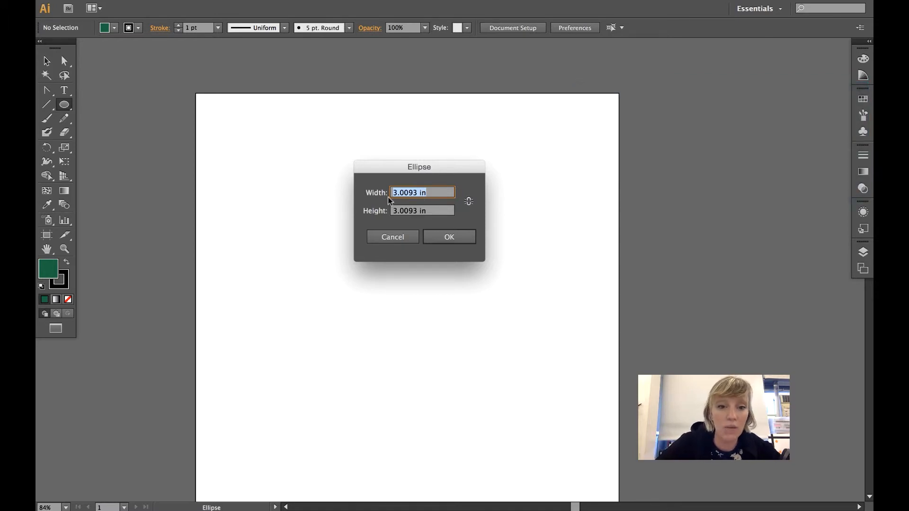
text(3)
click(413, 210)
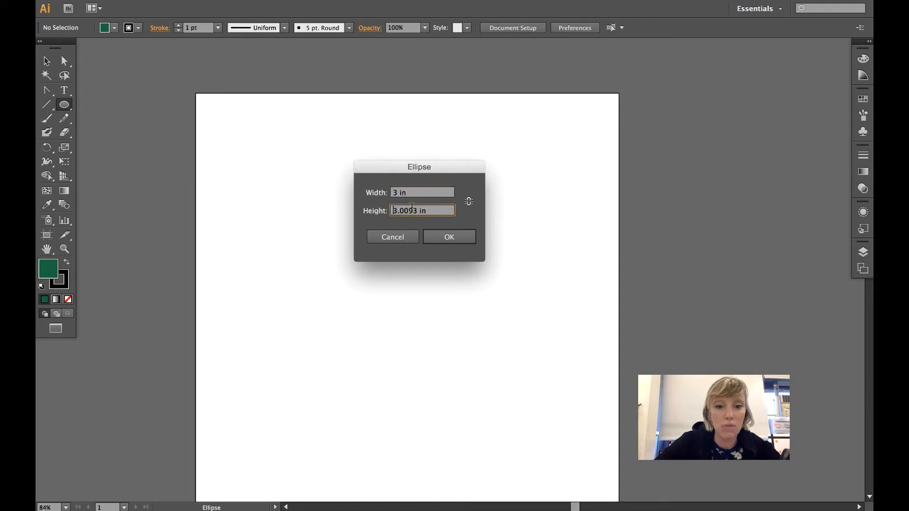
drag(419, 211, 379, 210)
text(9)
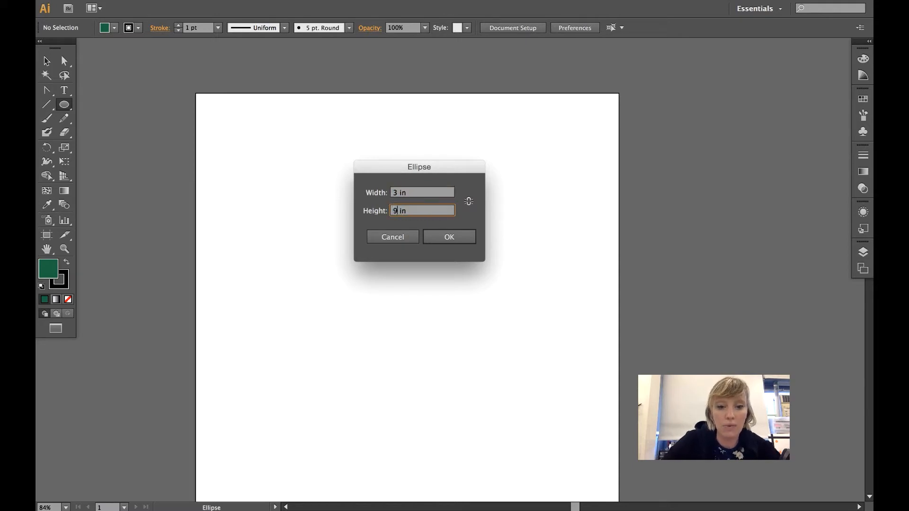
key(Return)
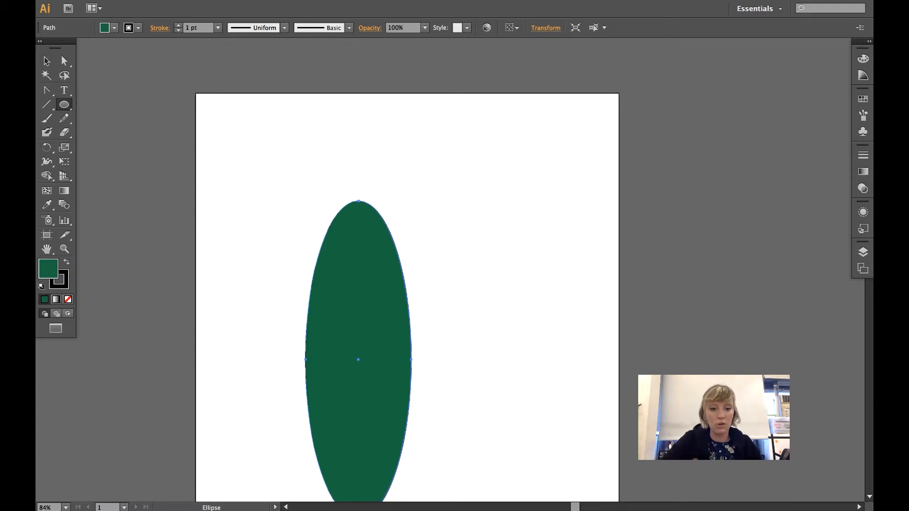
Create a circle with exact dimensions of 9 in by 9 in, and delete it together with the tall ellipse
click(381, 259)
key(BackSpace)
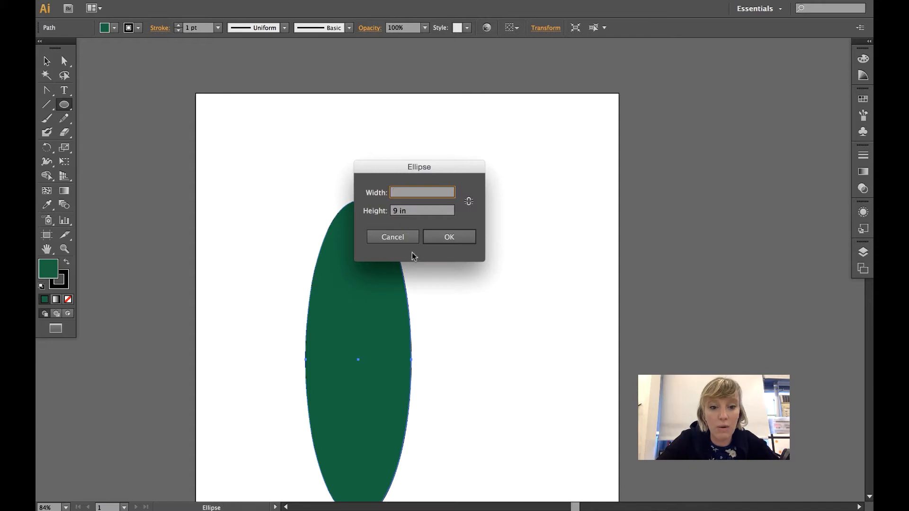
text(9)
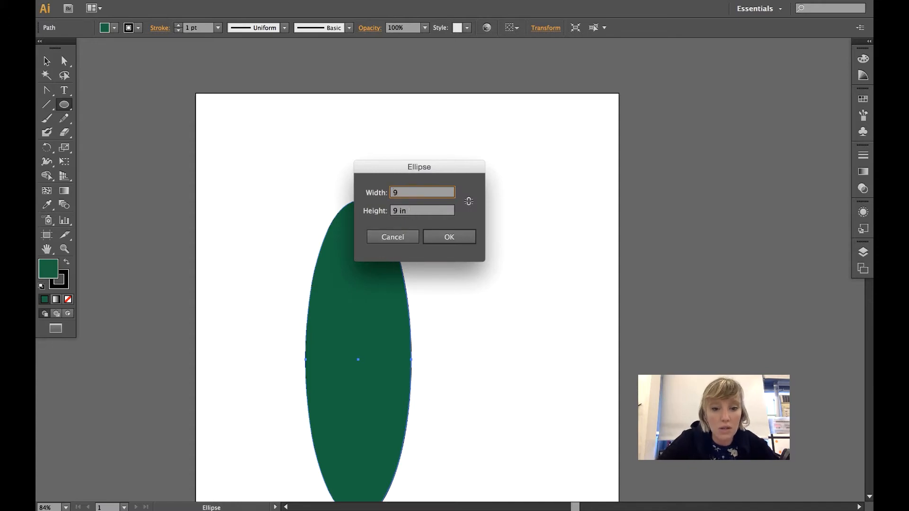
key(Return)
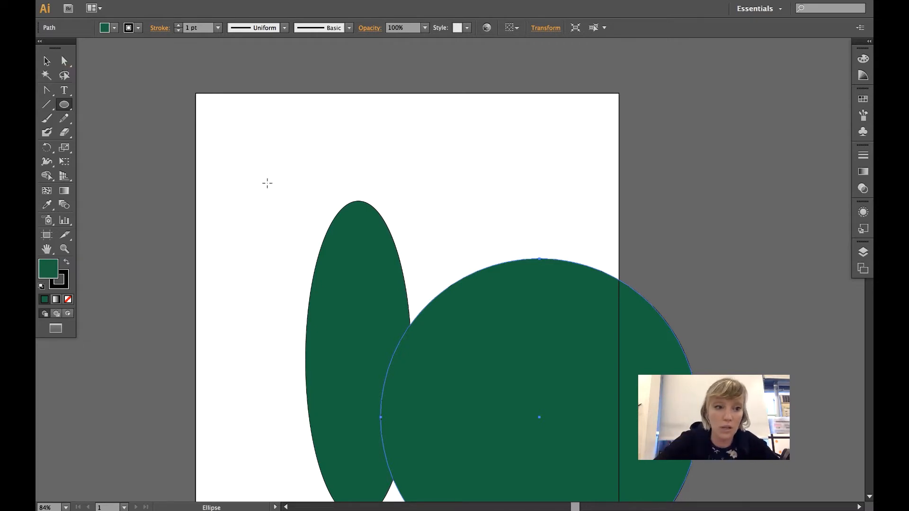
key(super+a)
key(Delete)
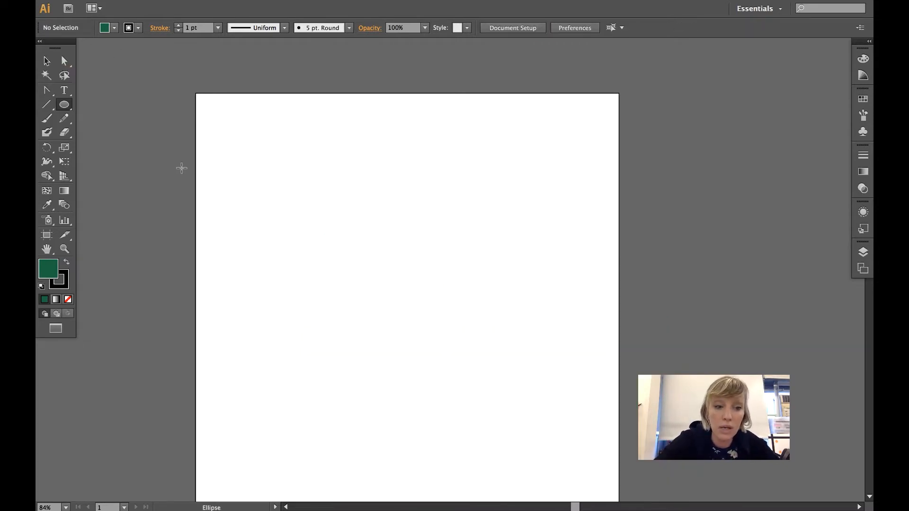
click(64, 104)
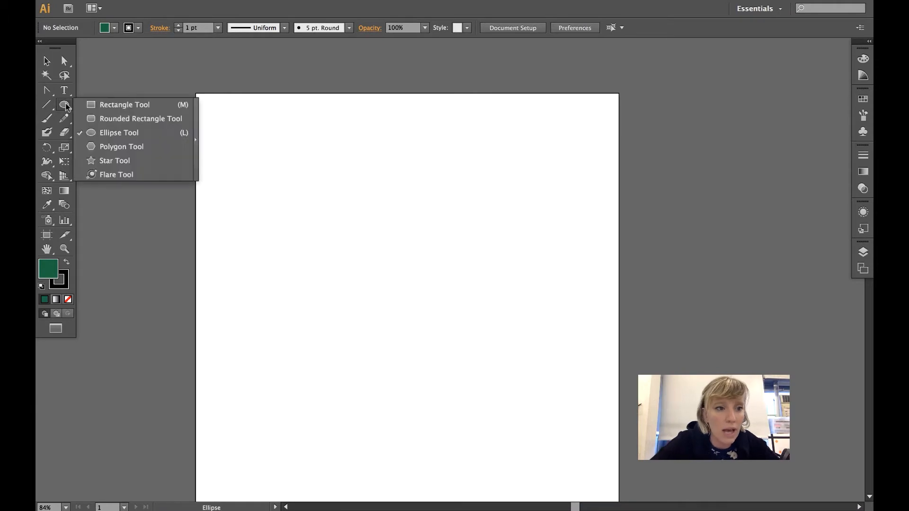
click(116, 108)
click(331, 195)
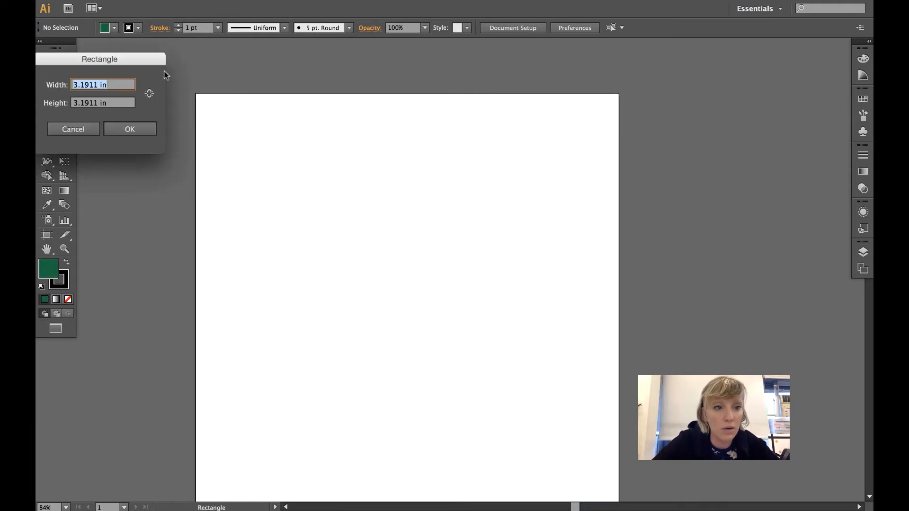
drag(150, 61, 455, 124)
click(392, 191)
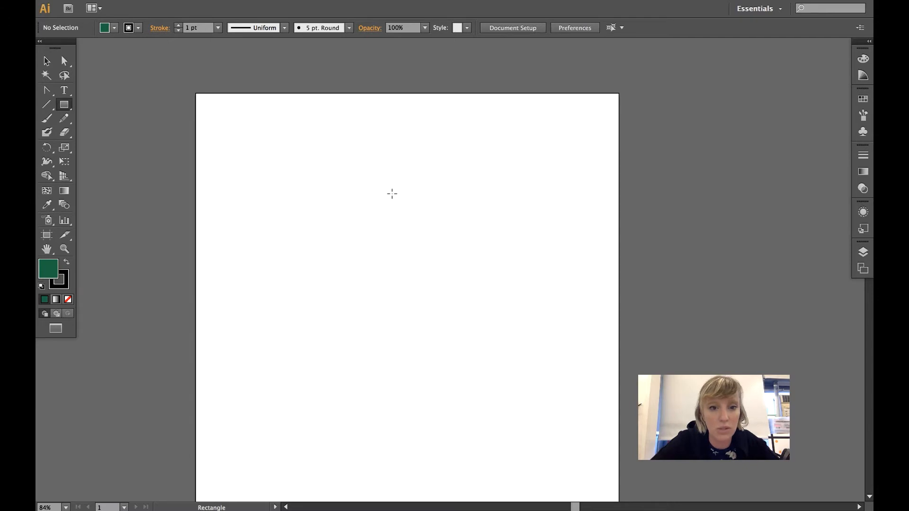
Create a nine-point star with Radius 1 of 9.1155 in and Radius 2 of 1.0578 in, centred on the artboard's upper half
click(65, 108)
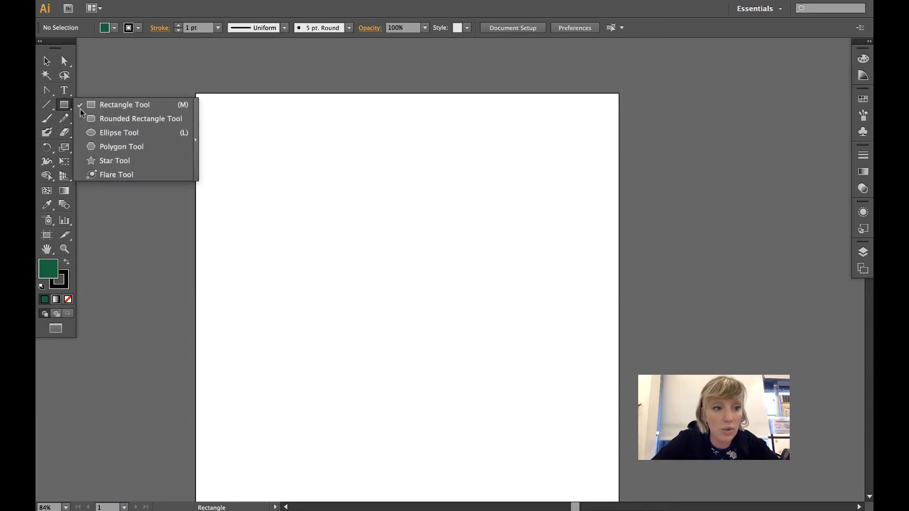
click(114, 160)
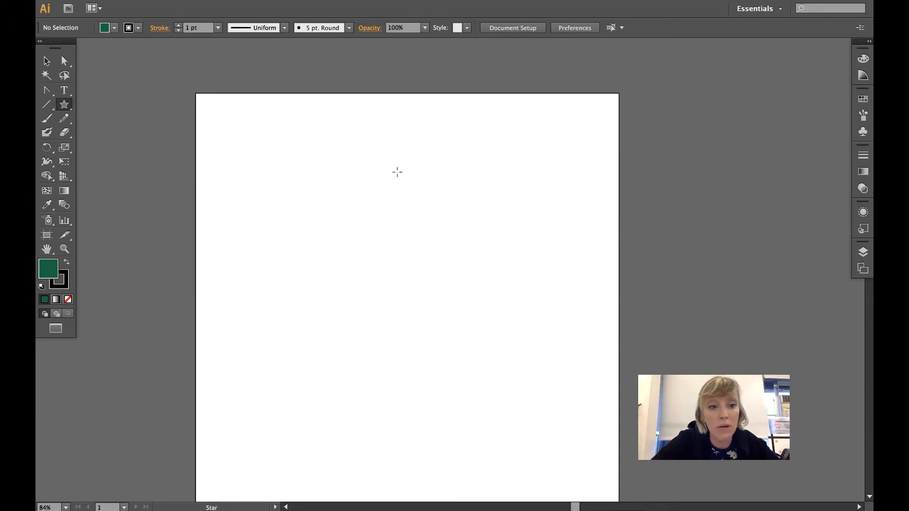
click(388, 216)
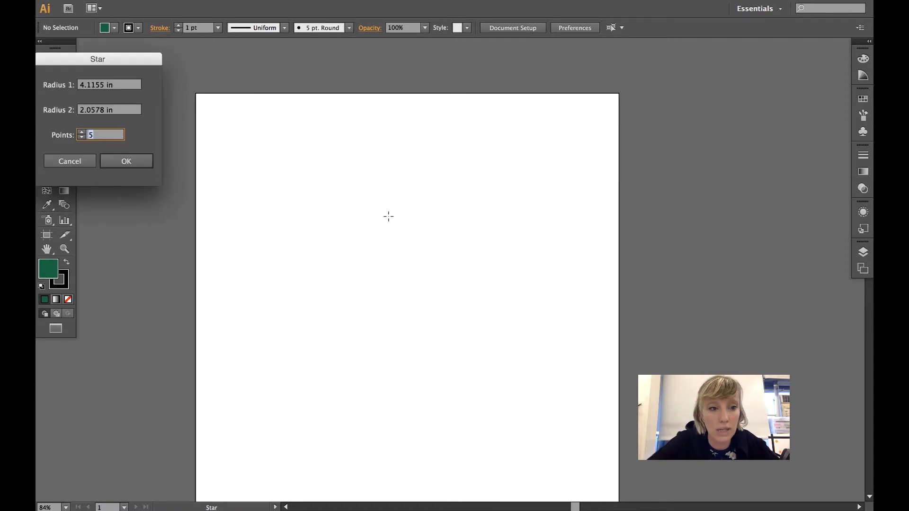
drag(150, 60, 535, 199)
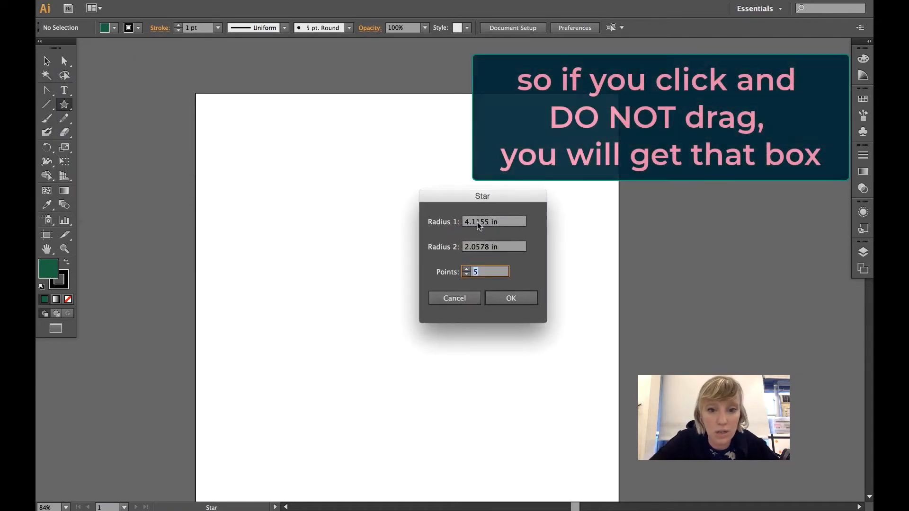
click(471, 222)
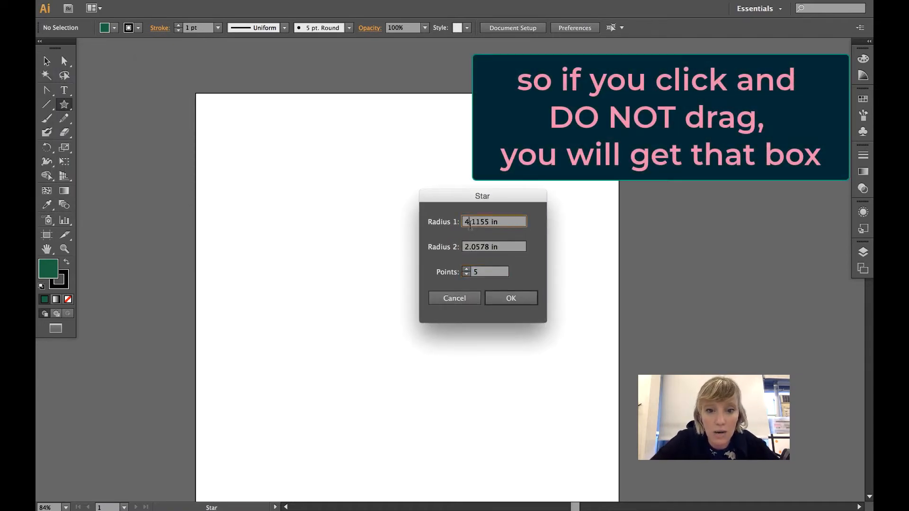
double_click(472, 246)
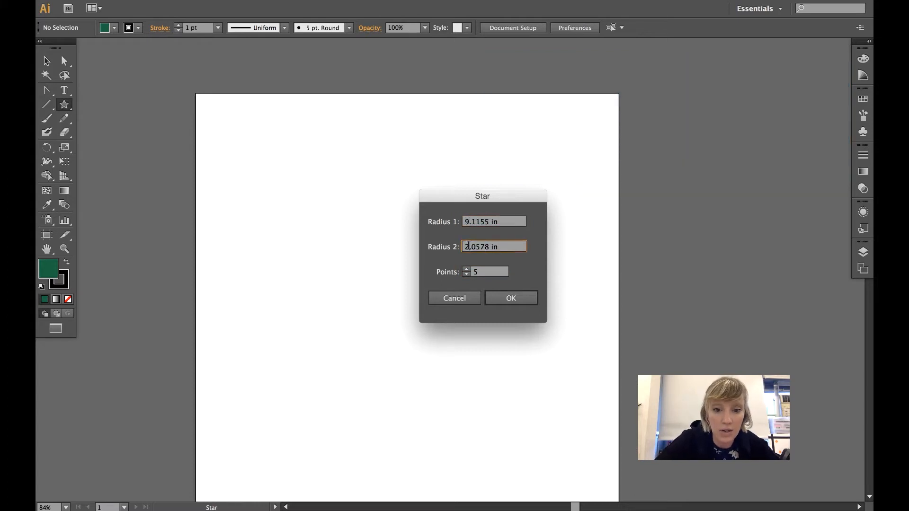
text(1.0578)
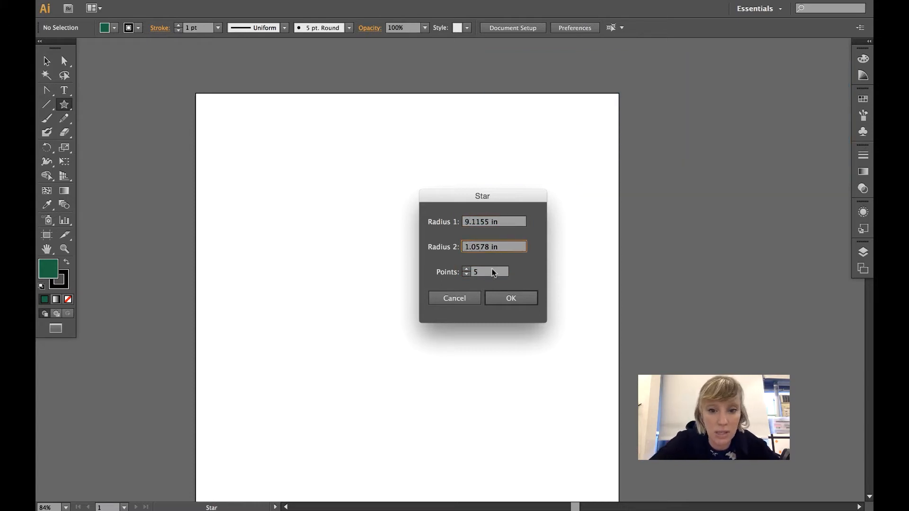
click(466, 269)
click(508, 298)
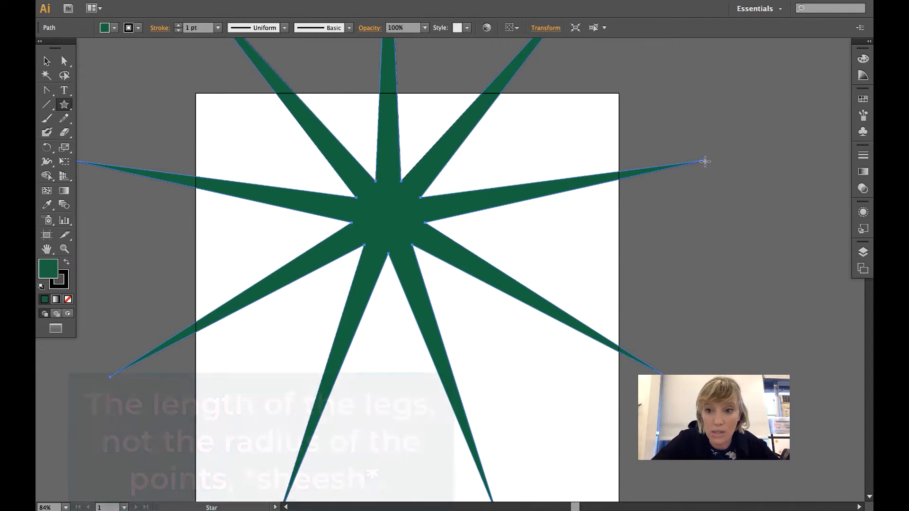
Shorten the star's right-hand leg by moving its tip anchor inward to about X 10.77 in, Y 2.83 in using Direct Selection
click(64, 61)
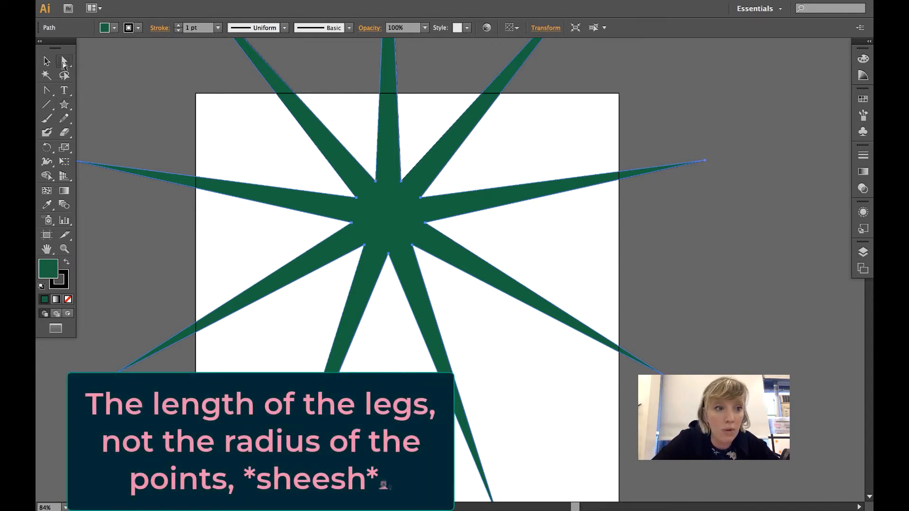
click(704, 162)
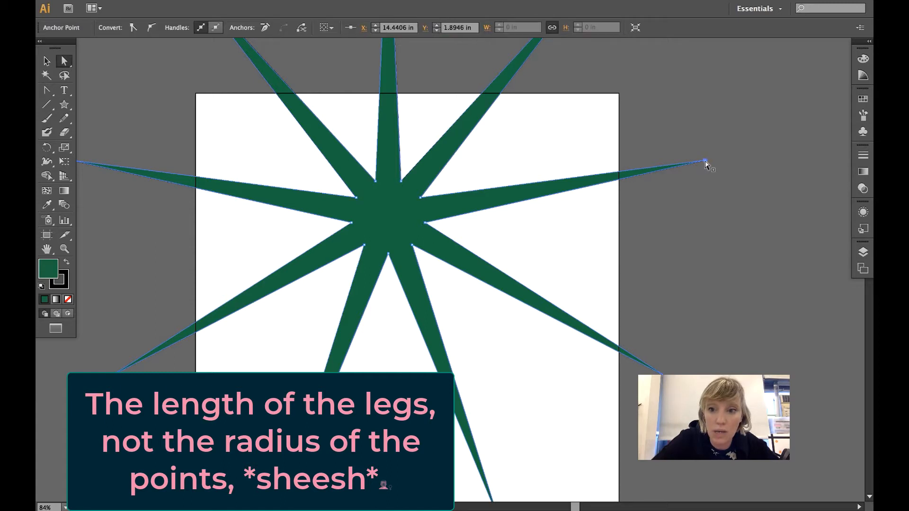
drag(703, 161, 576, 194)
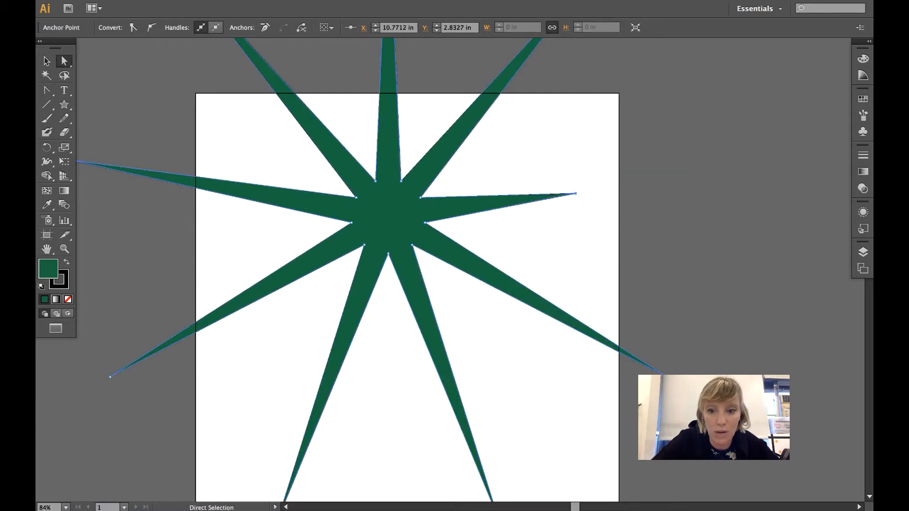
click(666, 377)
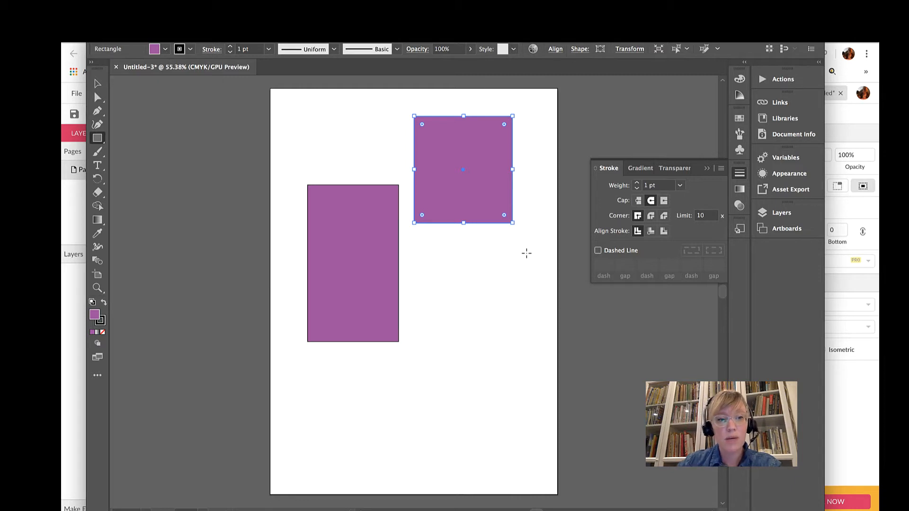
Add the Rounded Rectangle tool from the full tool list to the toolbar's rectangle tool group
click(98, 140)
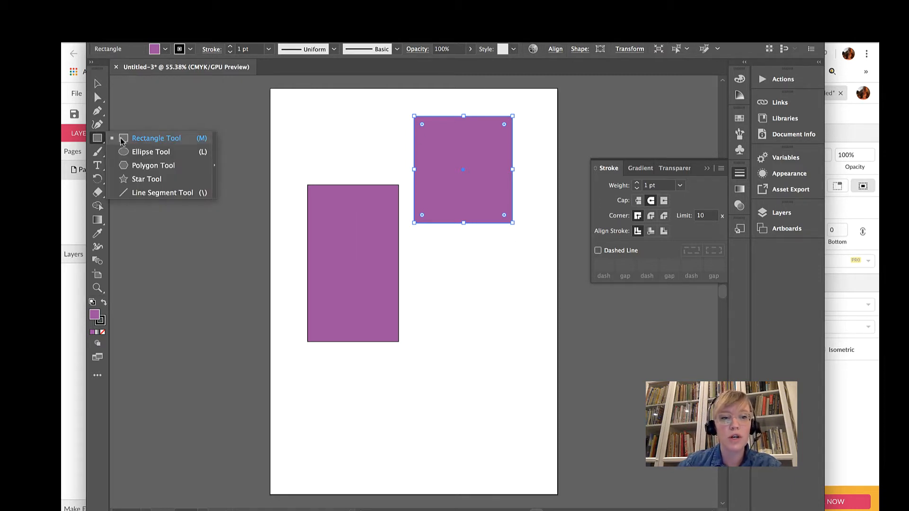
click(164, 140)
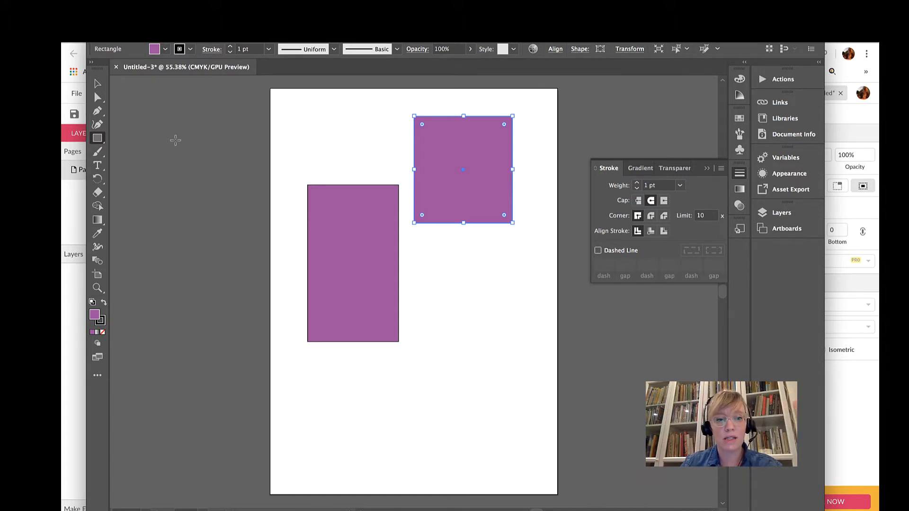
click(97, 376)
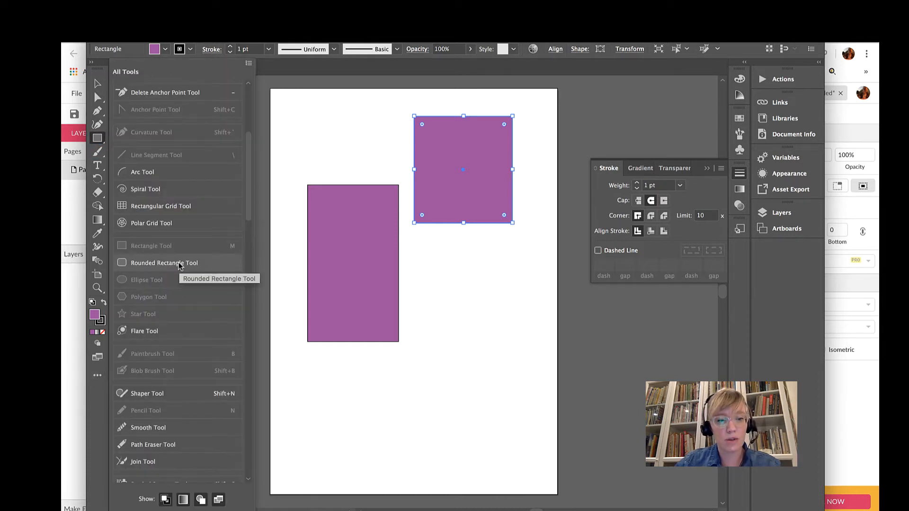
drag(180, 272, 99, 138)
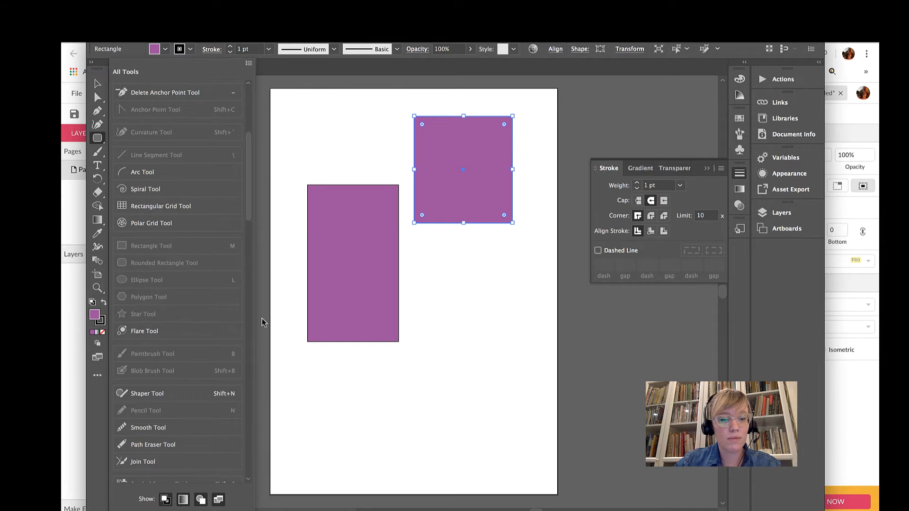
click(249, 63)
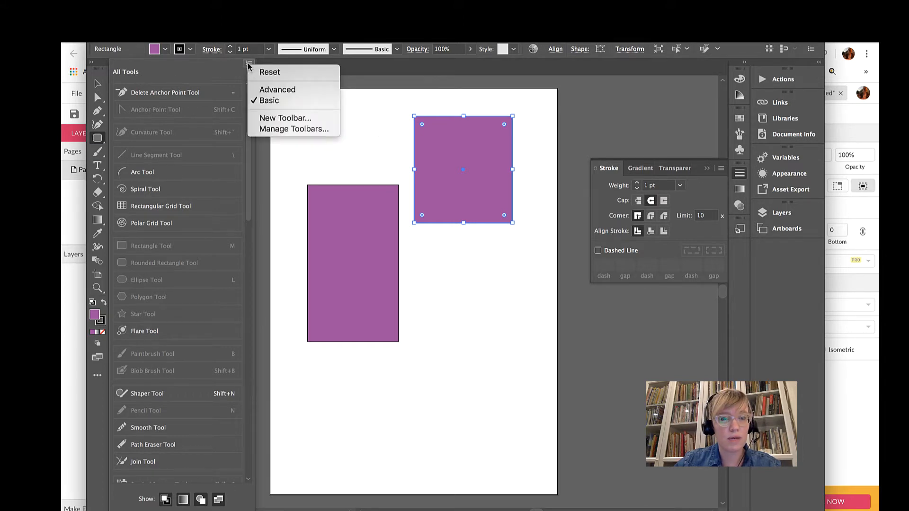
click(370, 101)
click(97, 376)
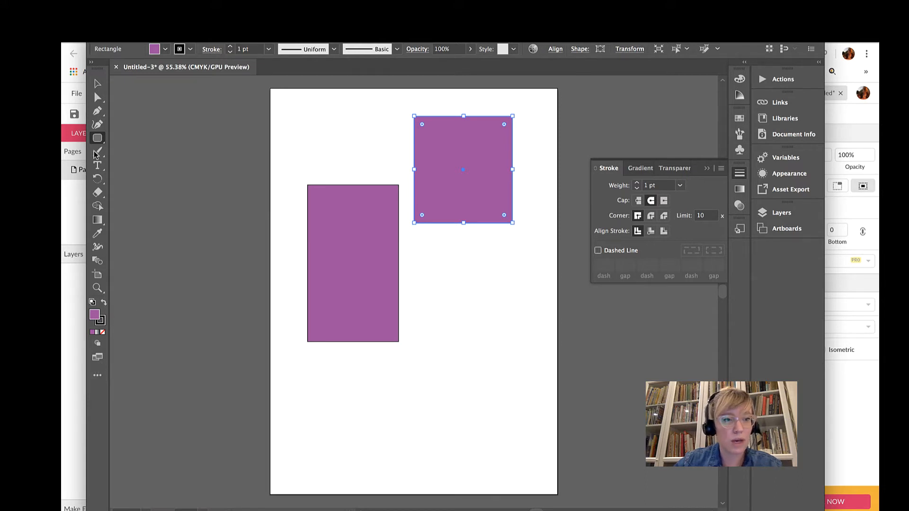
Draw a rounded rectangle about 167 pt wide and 248 pt high below the square
drag(97, 137, 171, 208)
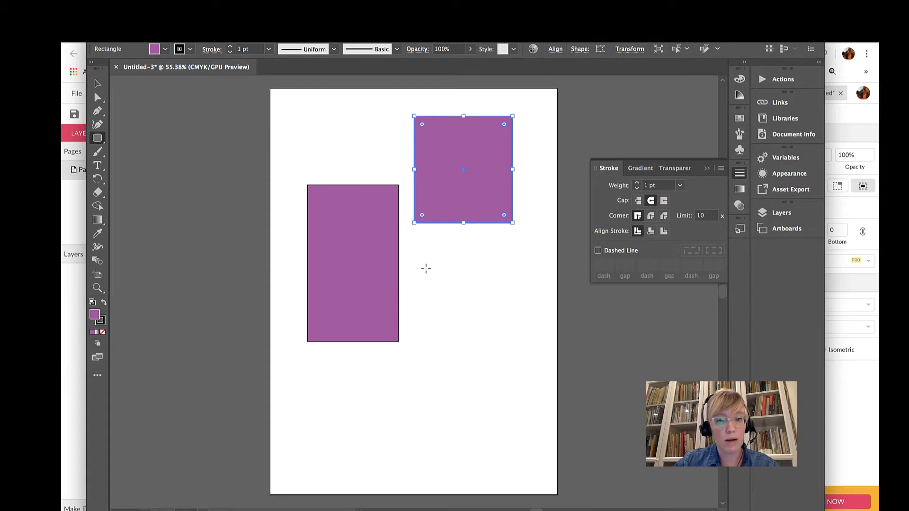
drag(425, 268, 506, 386)
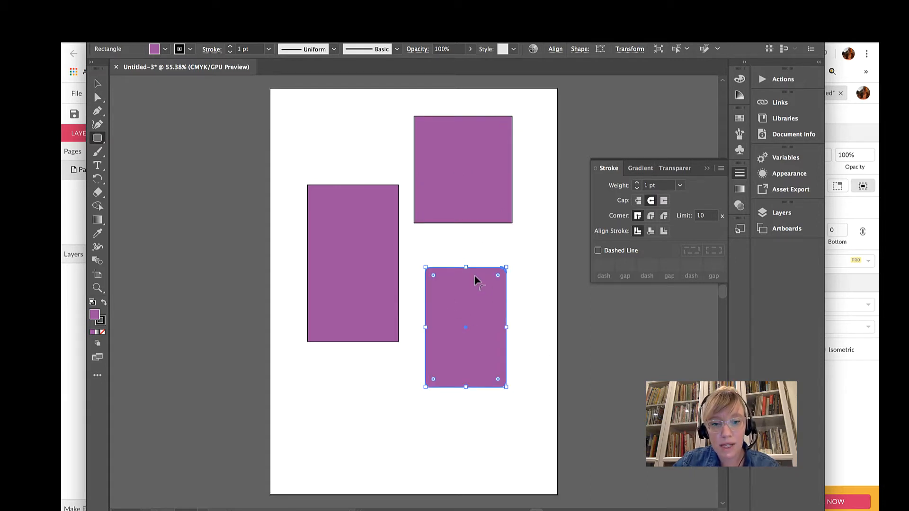
Create a second rounded rectangle of the same size with a 25 pt corner radius, starting at the first one's upper-left corner
click(427, 272)
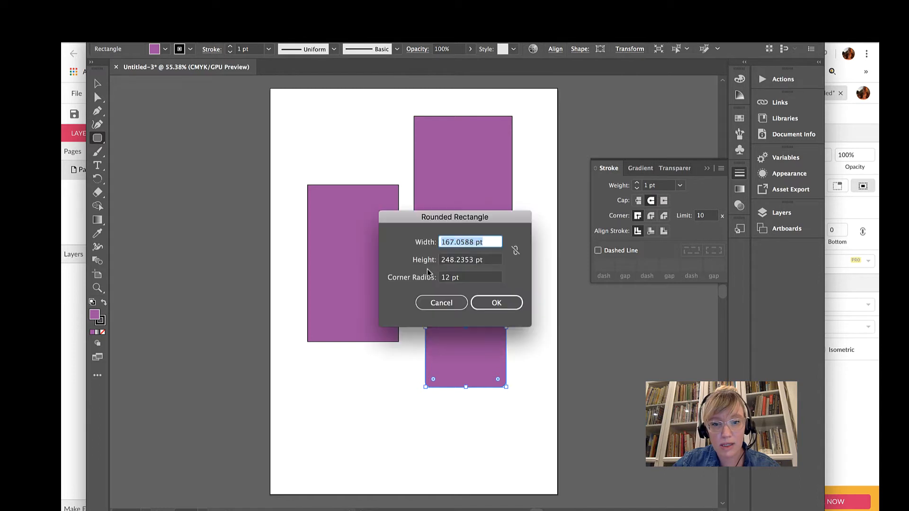
click(448, 279)
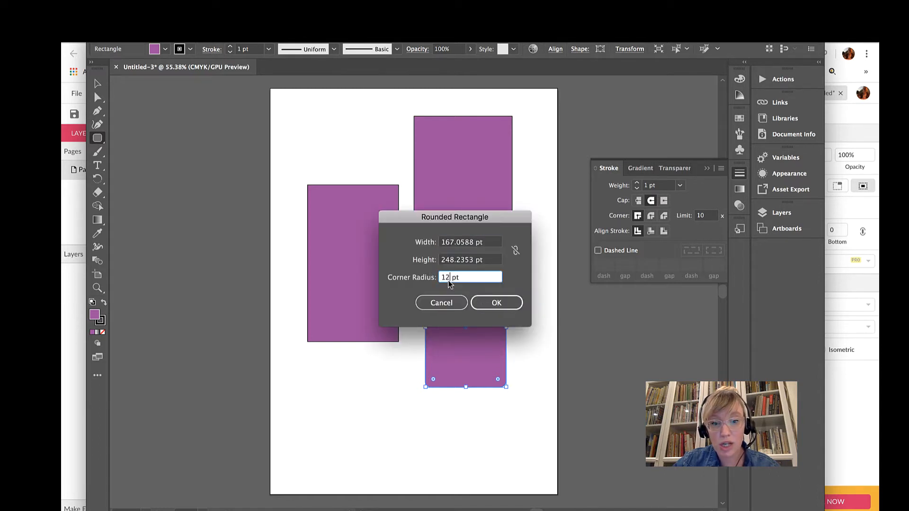
key(BackSpace)
key(BackSpace)
text(20)
key(Return)
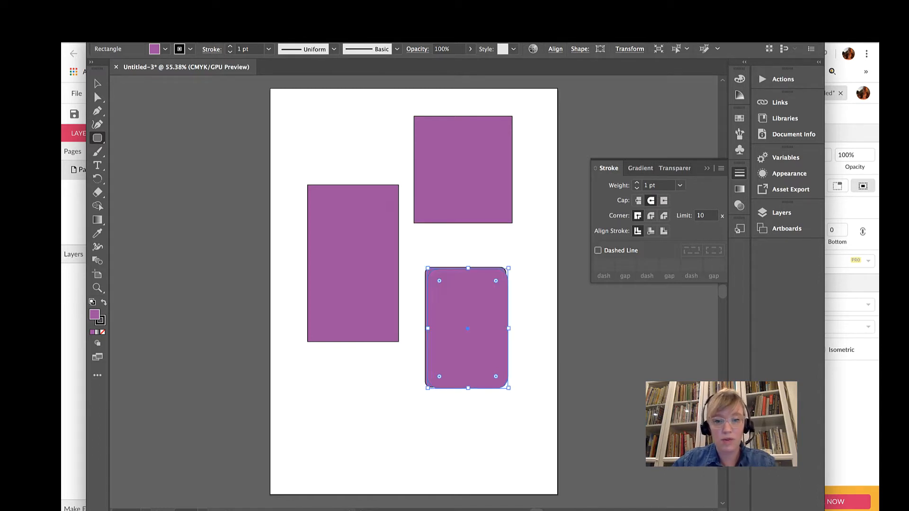
click(497, 392)
click(435, 303)
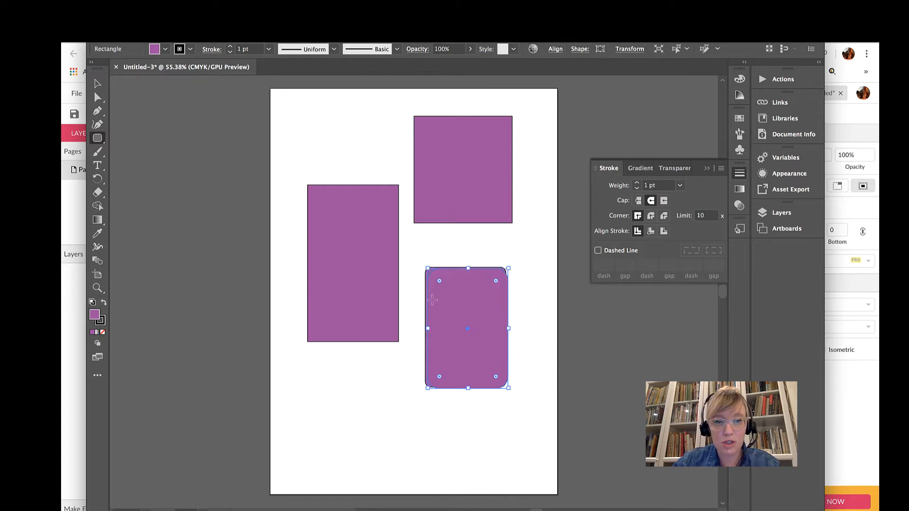
Move the 25 pt-radius rounded rectangle to the artboard's lower middle and delete the original rounded rectangle
click(98, 83)
drag(488, 334, 397, 398)
drag(486, 365, 512, 365)
key(Delete)
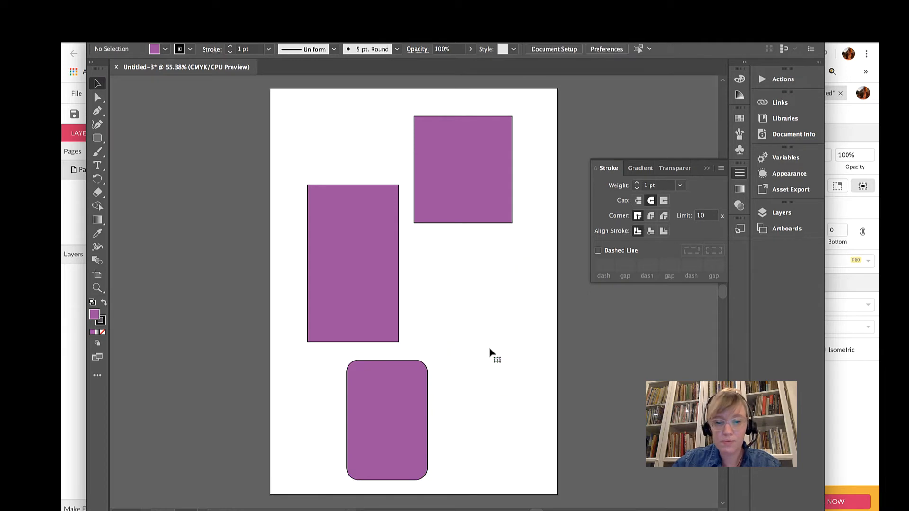
double_click(413, 387)
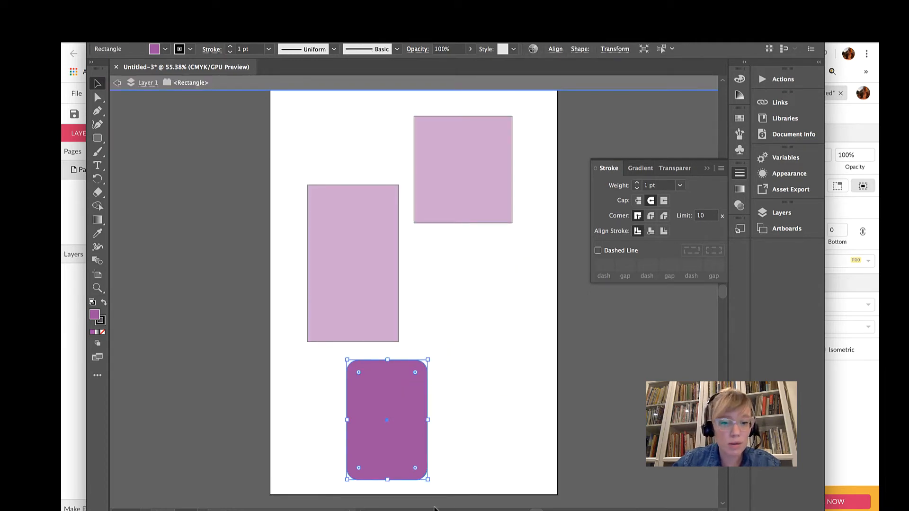
click(478, 387)
click(396, 407)
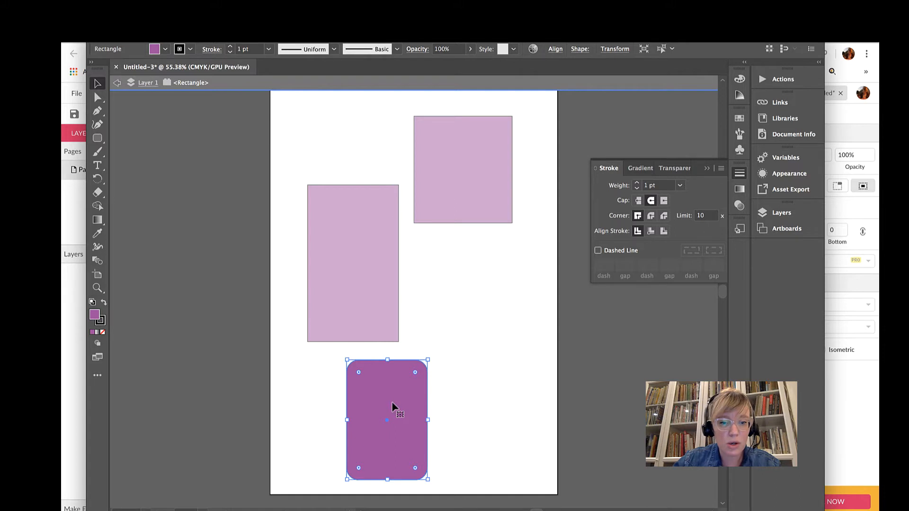
click(100, 140)
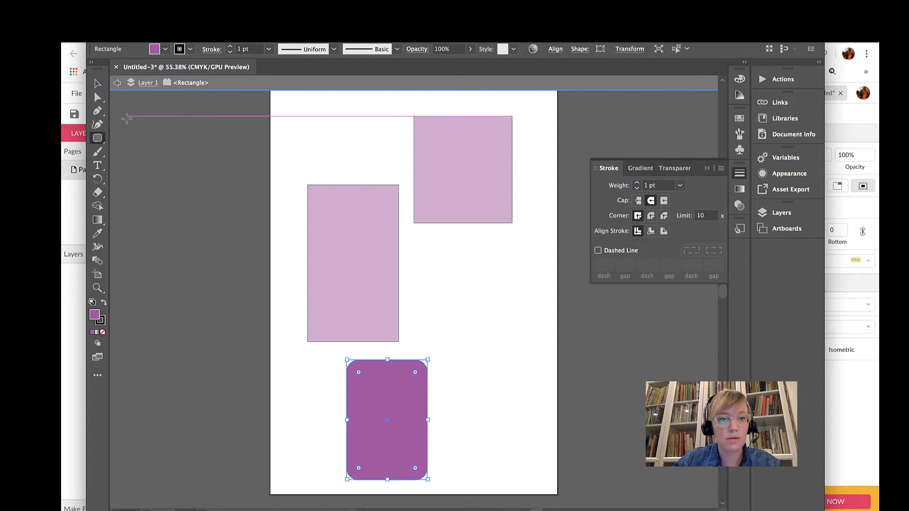
click(126, 118)
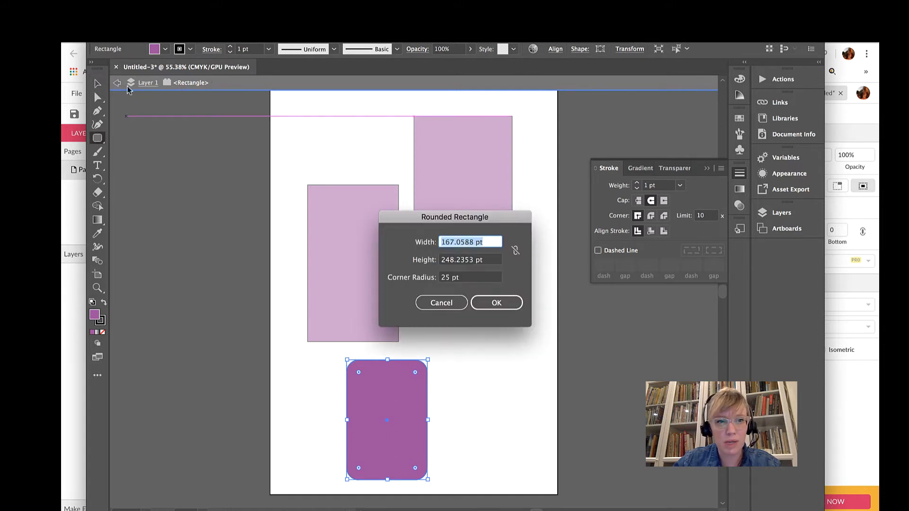
click(441, 303)
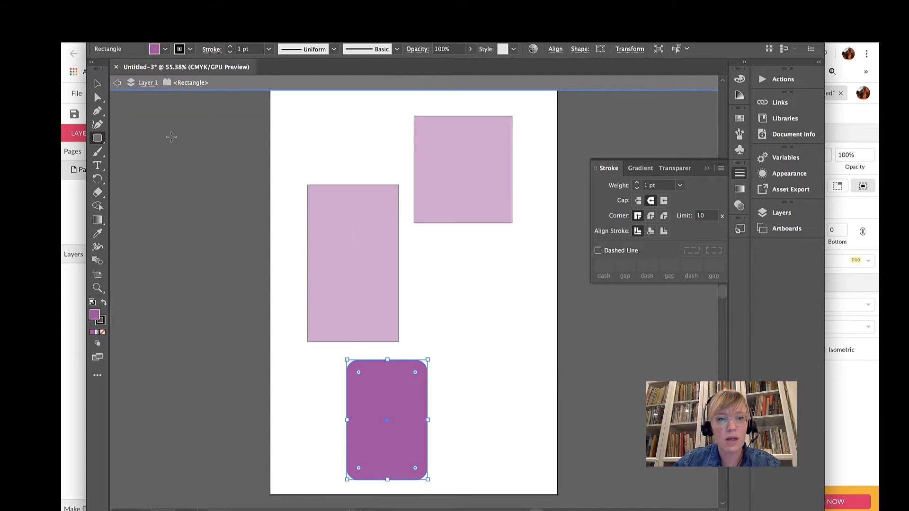
click(117, 82)
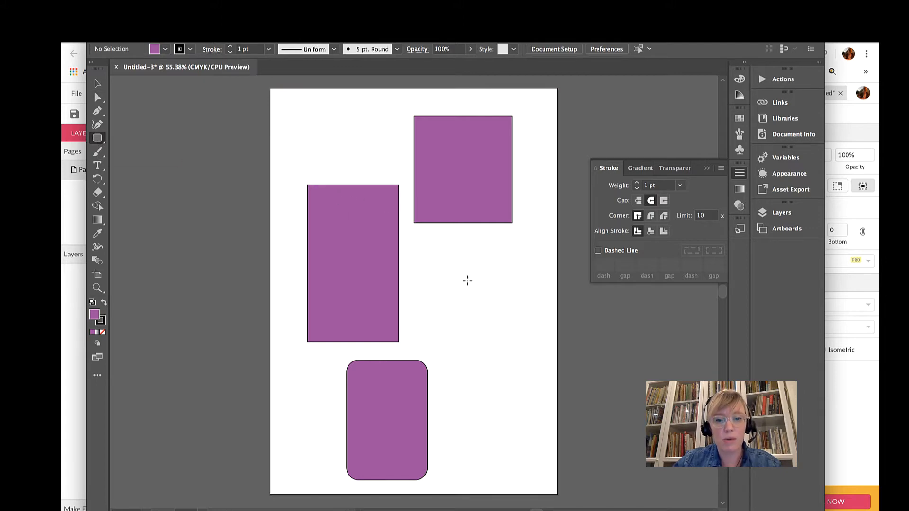
Create another rounded rectangle, 167.0588 pt by 248.2353 pt with a 36 pt corner radius, in the empty area below the square
click(467, 281)
double_click(445, 278)
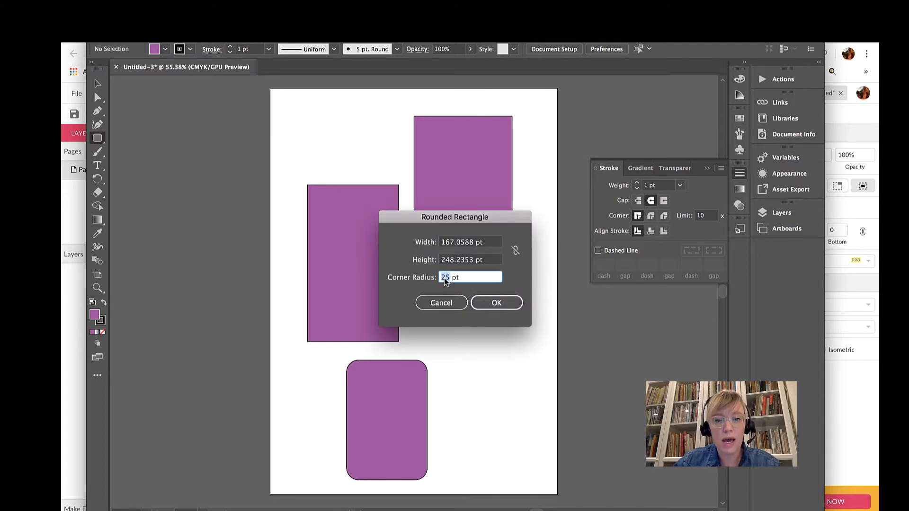
text(35)
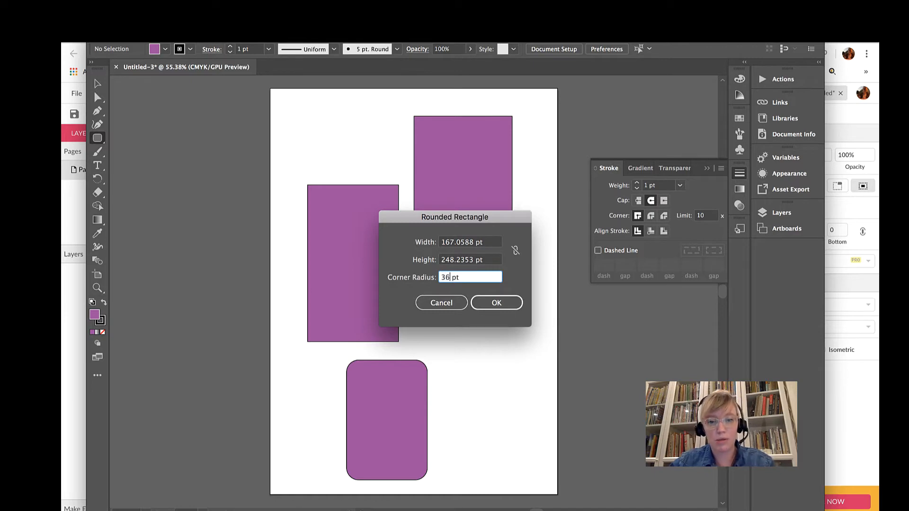
key(Return)
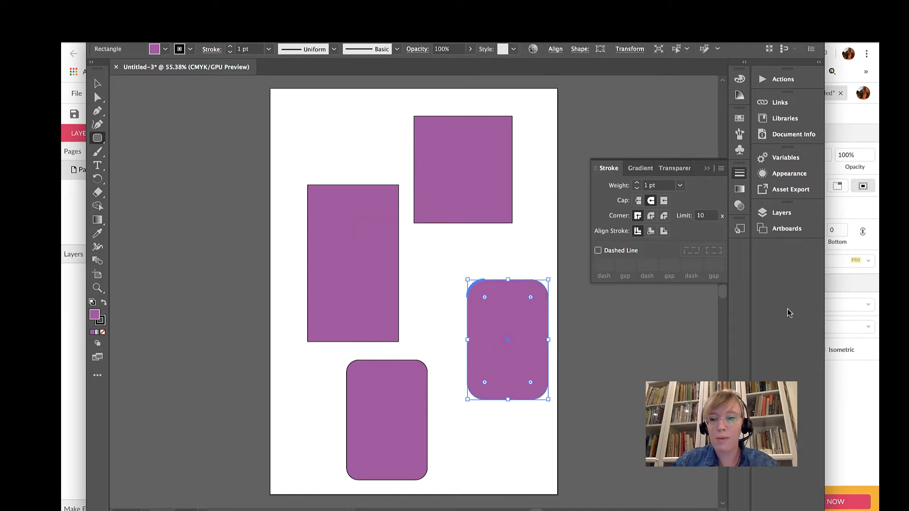
Switch to the blank document in Gravit Designer in the browser
click(847, 398)
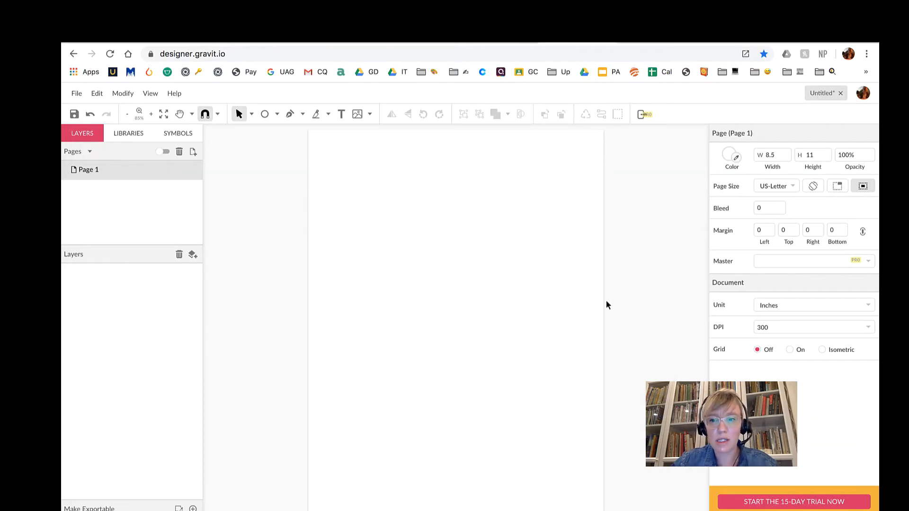
Draw a rectangle about 3.8 by 3 inches in the upper part of the page
click(277, 116)
click(306, 147)
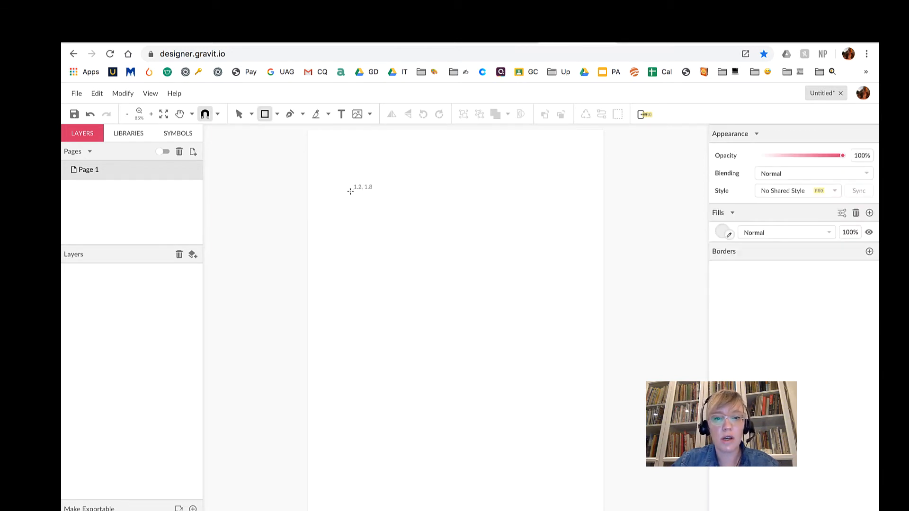
drag(350, 192, 482, 294)
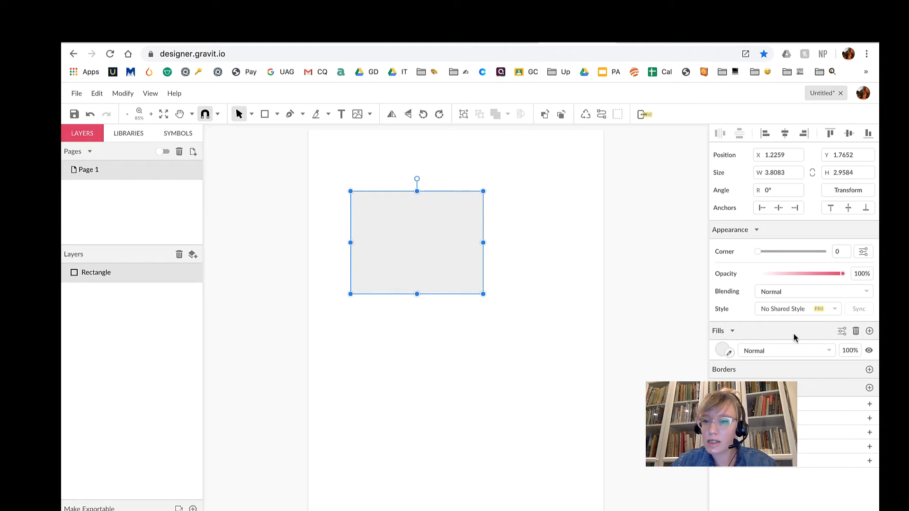
Try corner radii of 0.48 and 4 inches on the rectangle
drag(757, 252, 778, 265)
click(841, 252)
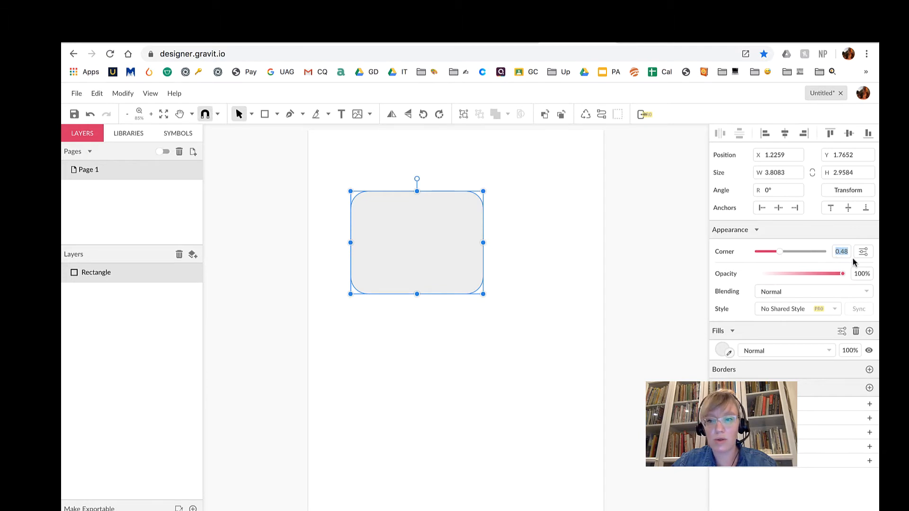
text(4)
key(Return)
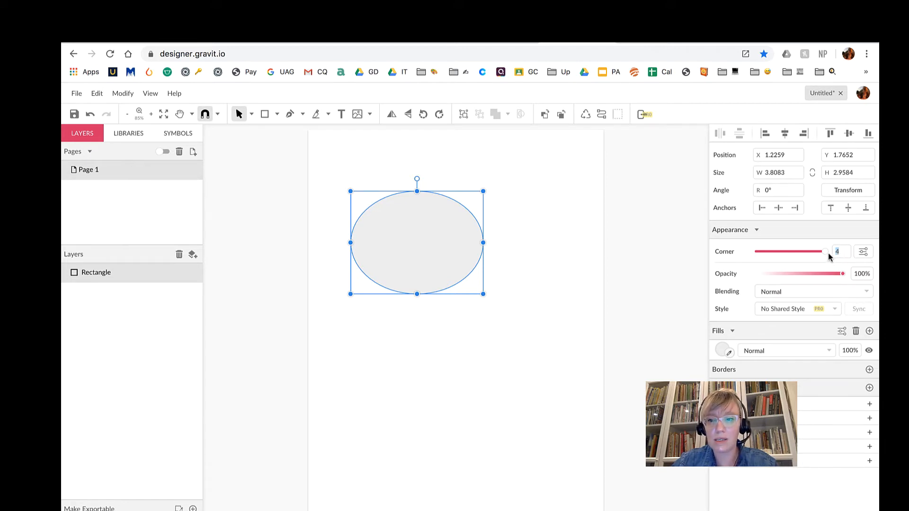
Adjust the rectangle's corner radius to 0.42 inches
drag(825, 254, 775, 254)
click(548, 284)
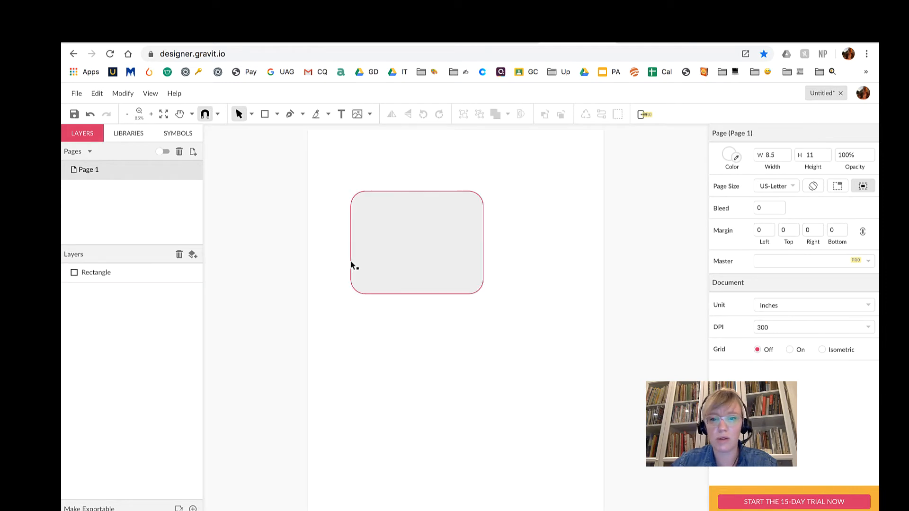
click(387, 264)
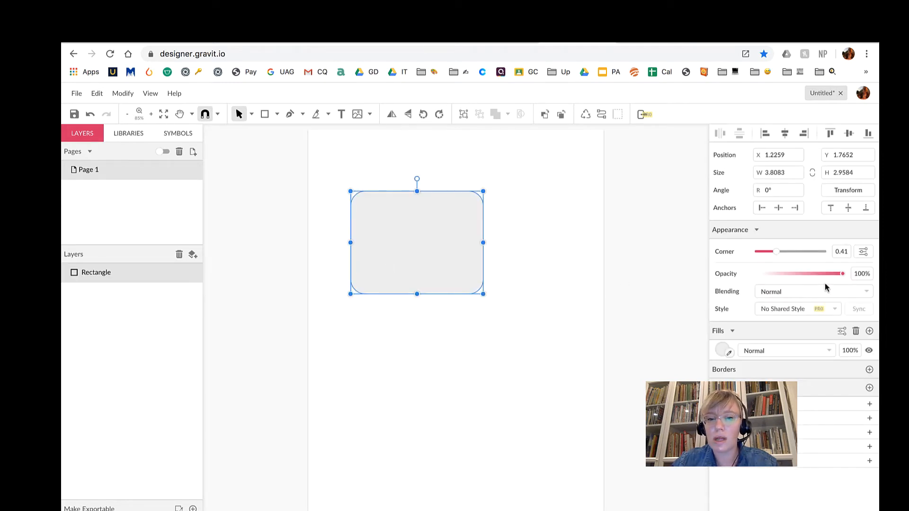
mouse_move(776, 251)
mouse_down()
mouse_move(790, 255)
mouse_move(778, 254)
mouse_up()
click(524, 249)
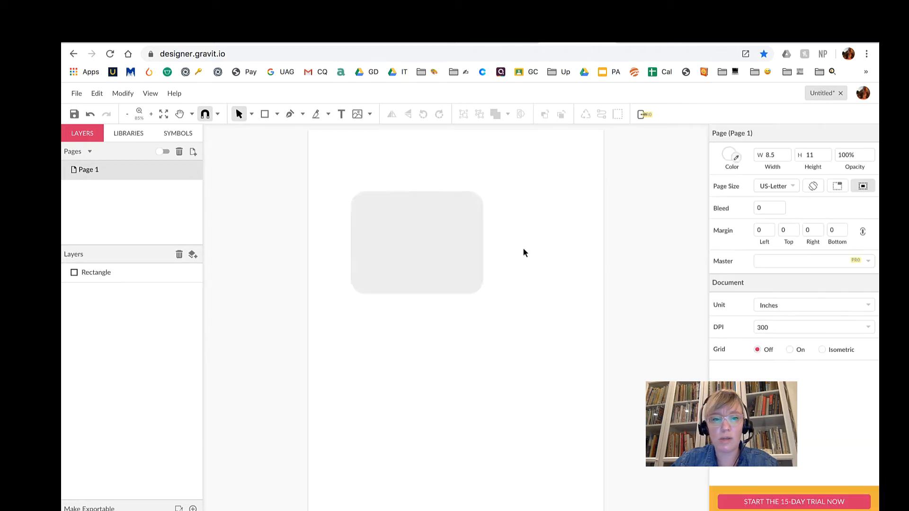
Draw a tall rectangle about 2.4 by 4.7 inches overlapping the right half of the rounded rectangle
click(264, 114)
click(434, 253)
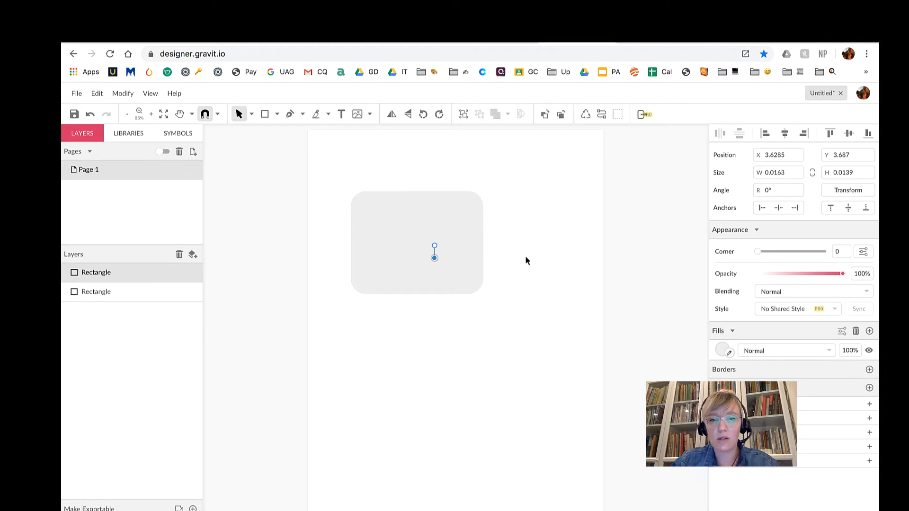
click(264, 114)
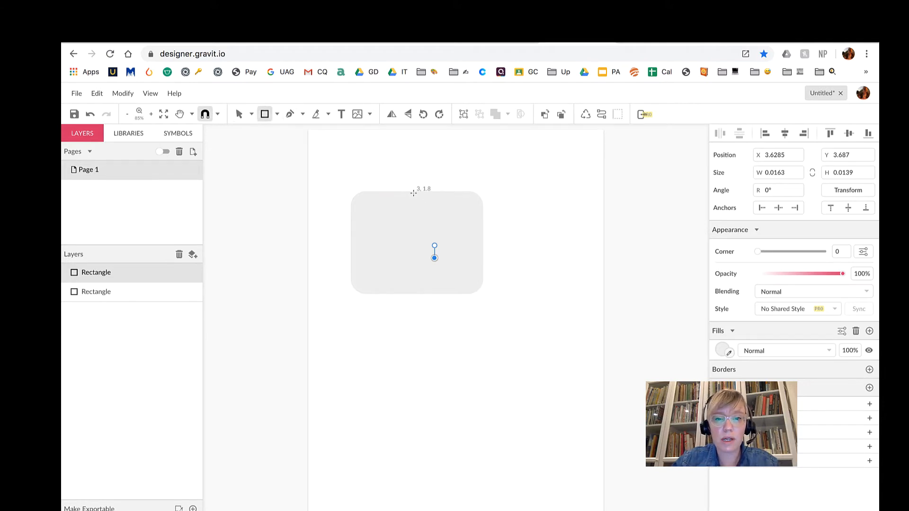
drag(414, 192, 498, 355)
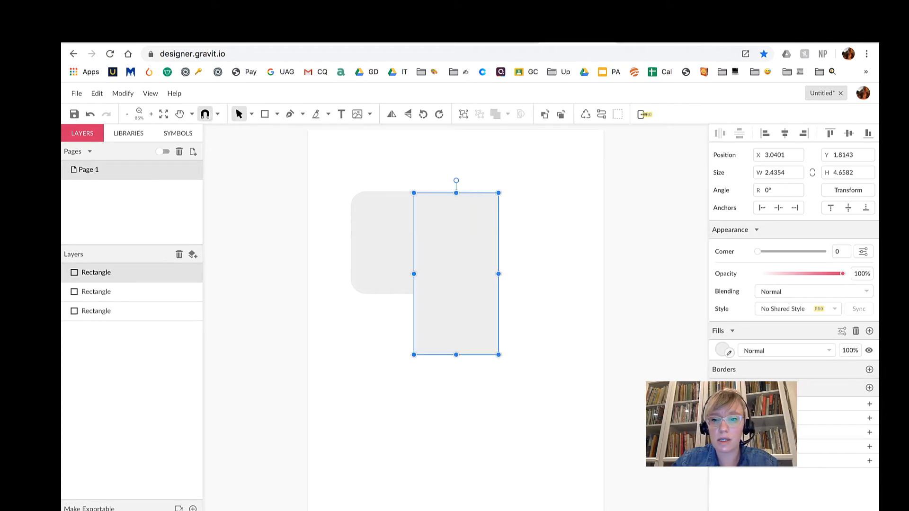
Fill the tall rectangle with cyan, #00FFFF
click(720, 351)
click(781, 331)
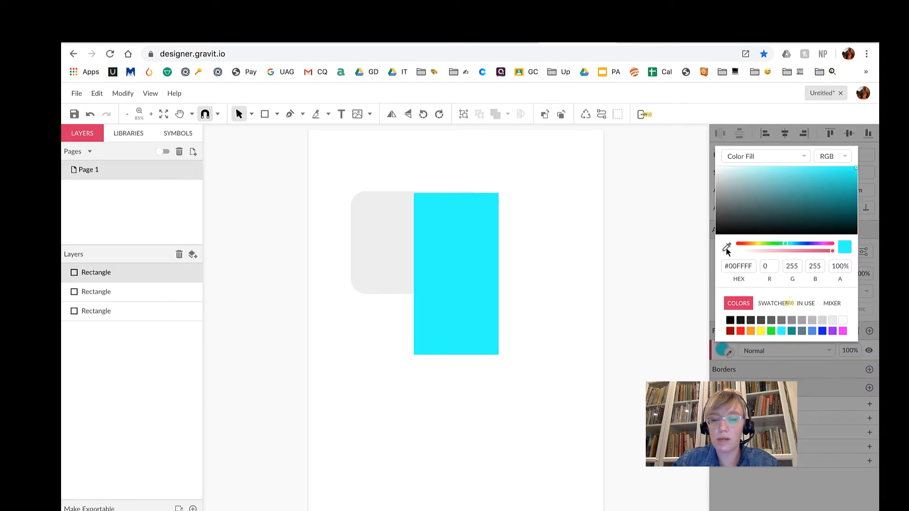
click(662, 281)
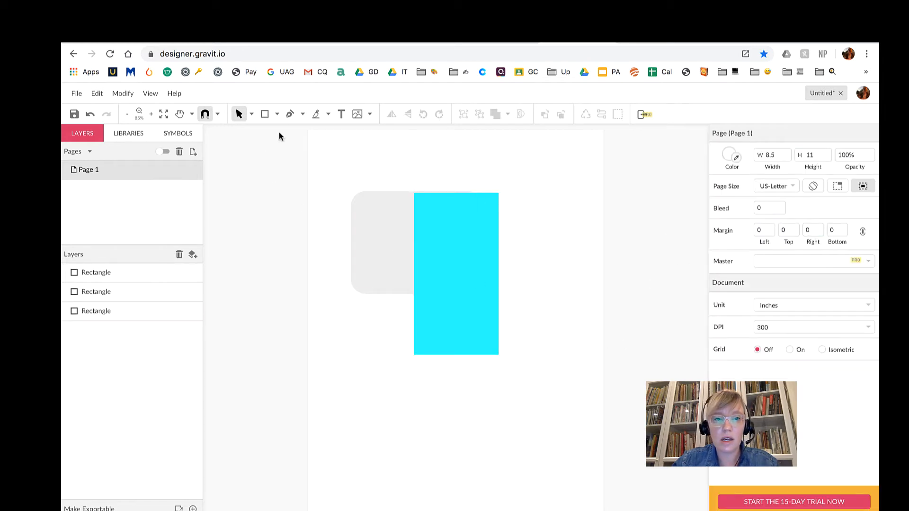
Check the gray rectangle's corner radius and set the cyan rectangle's corner radius to 0.42 to match
click(350, 223)
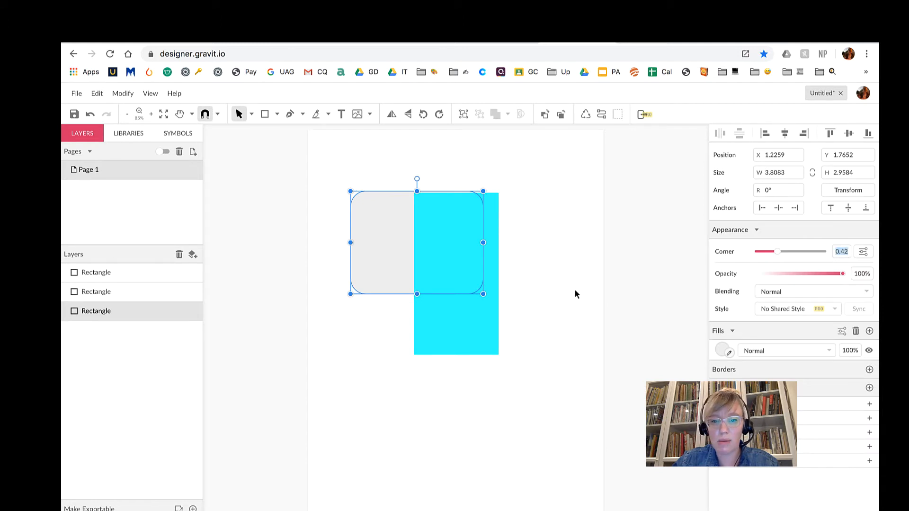
click(464, 327)
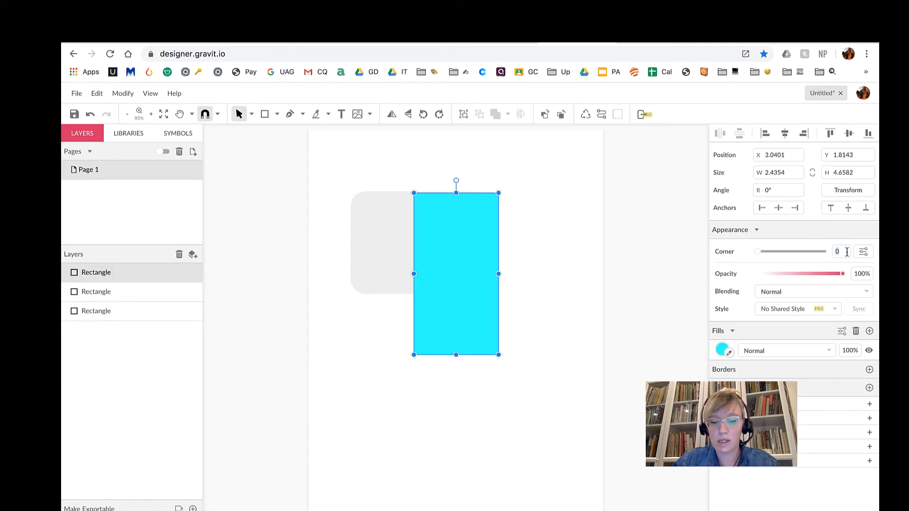
text(0.42)
key(Return)
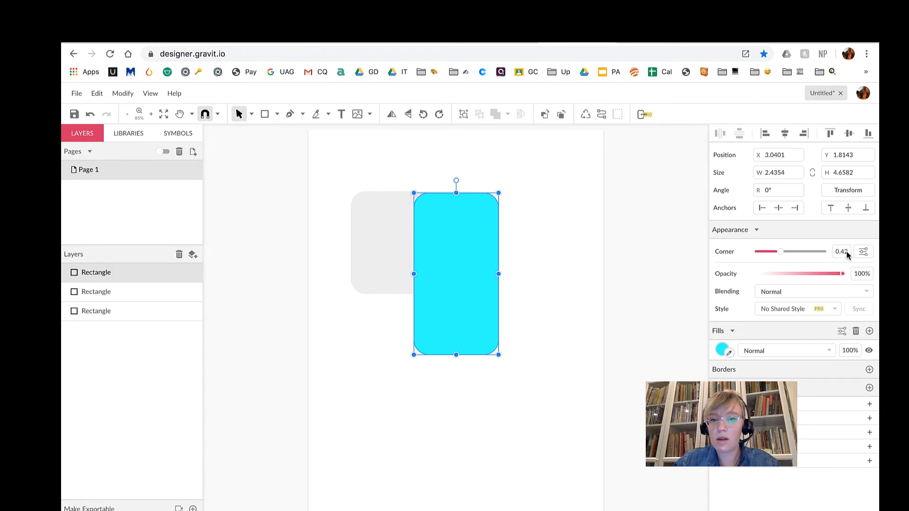
Move the cyan rectangle so its upper-right corner lines up with the gray rounded rectangle's upper-right corner
click(558, 264)
drag(493, 256, 455, 257)
click(504, 251)
click(448, 254)
click(572, 257)
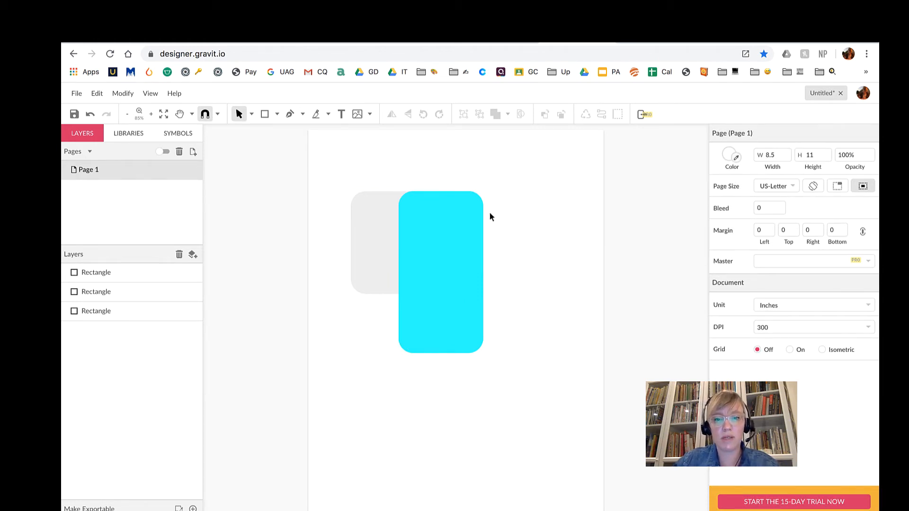
click(470, 232)
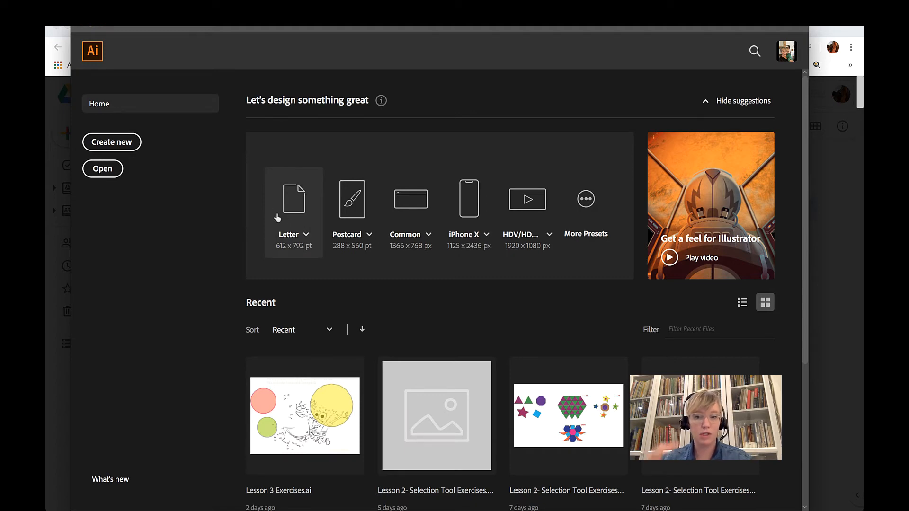
Switch to Illustrator and start setting up a new document with units in inches
click(109, 143)
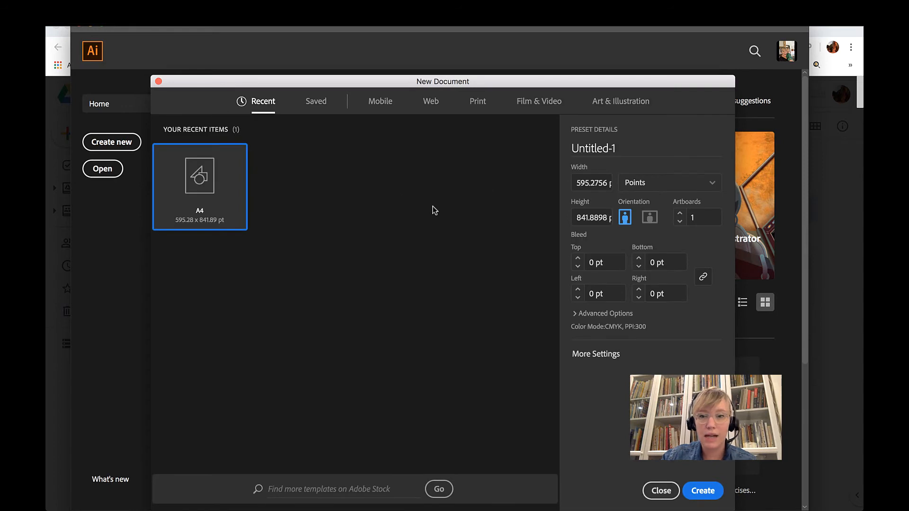
click(599, 184)
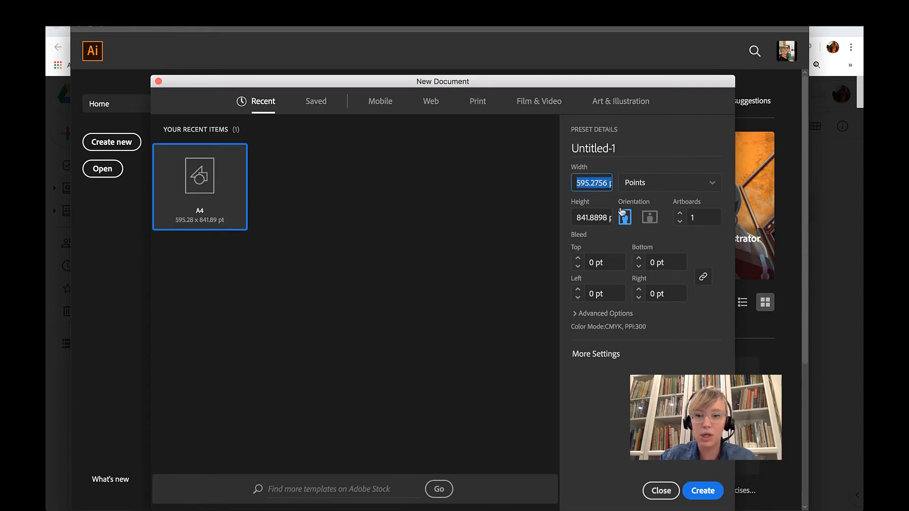
click(664, 190)
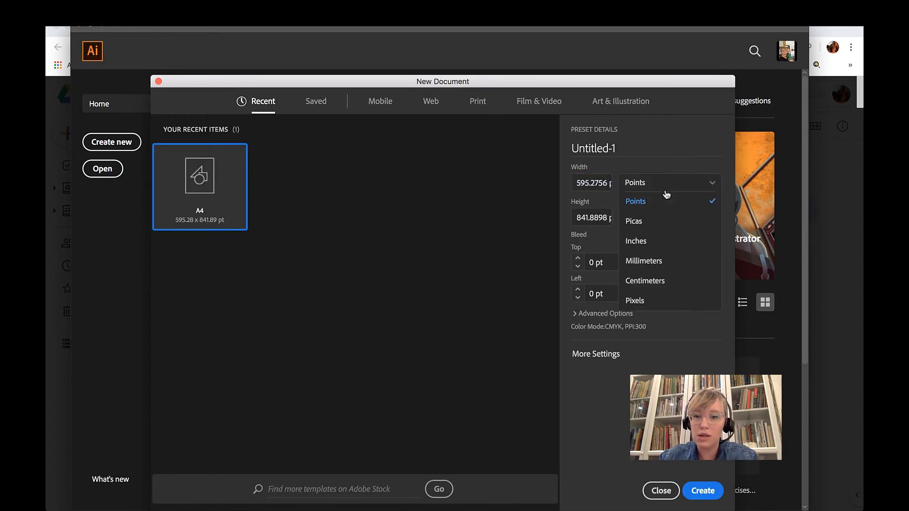
click(653, 242)
Set the page to 8.5 by 11 inches, switch it to landscape orientation and create the document
drag(575, 183, 605, 184)
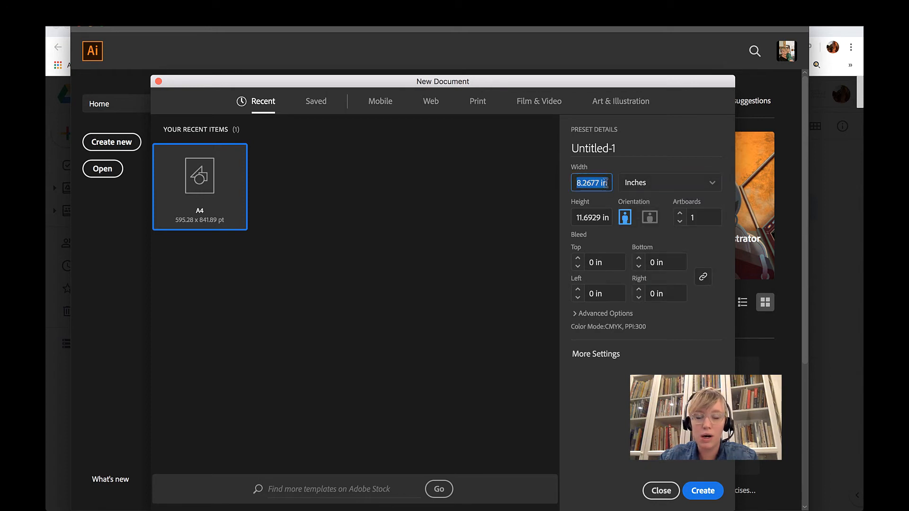
text(8.4)
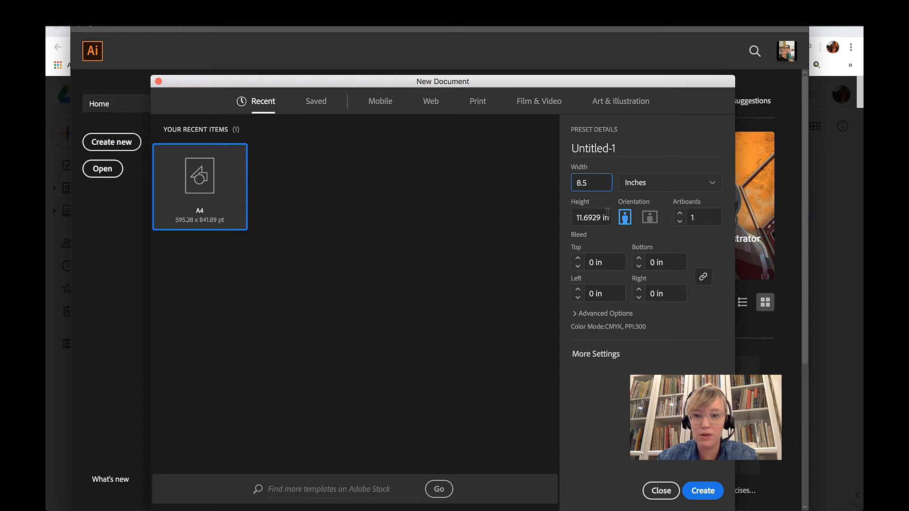
drag(605, 217, 574, 221)
text(11)
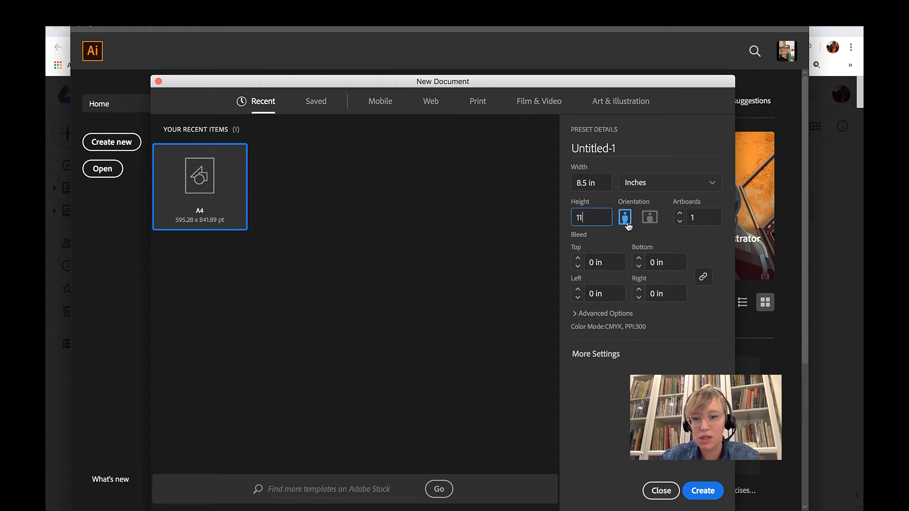
click(647, 223)
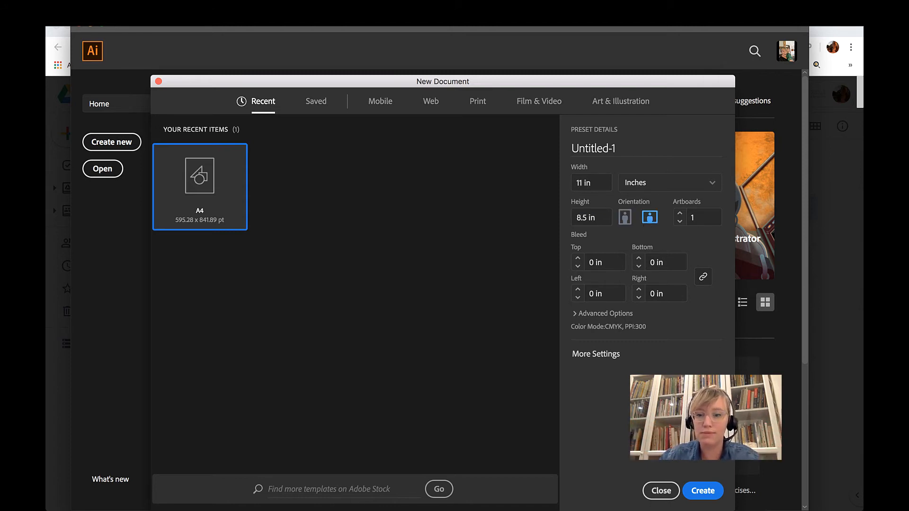
click(698, 492)
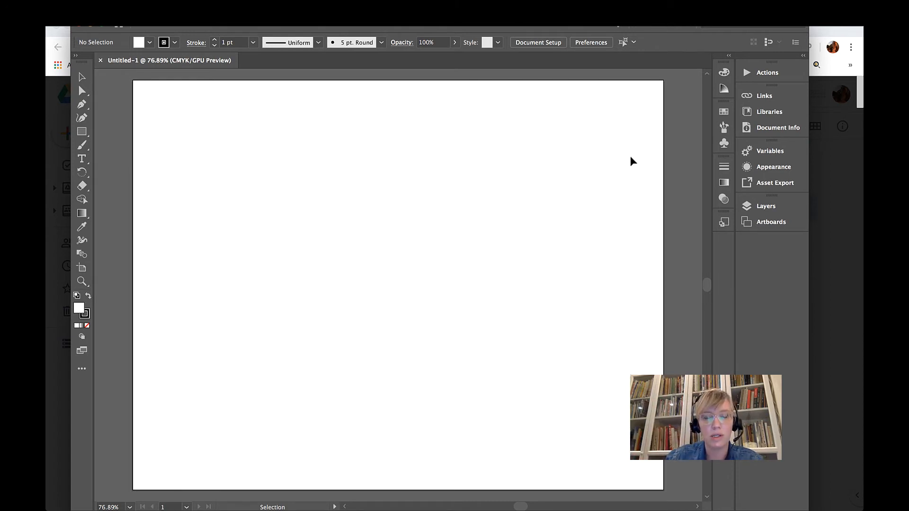
Draw a shallow rectangle spanning the full width of the artboard along its bottom edge
drag(81, 132, 119, 133)
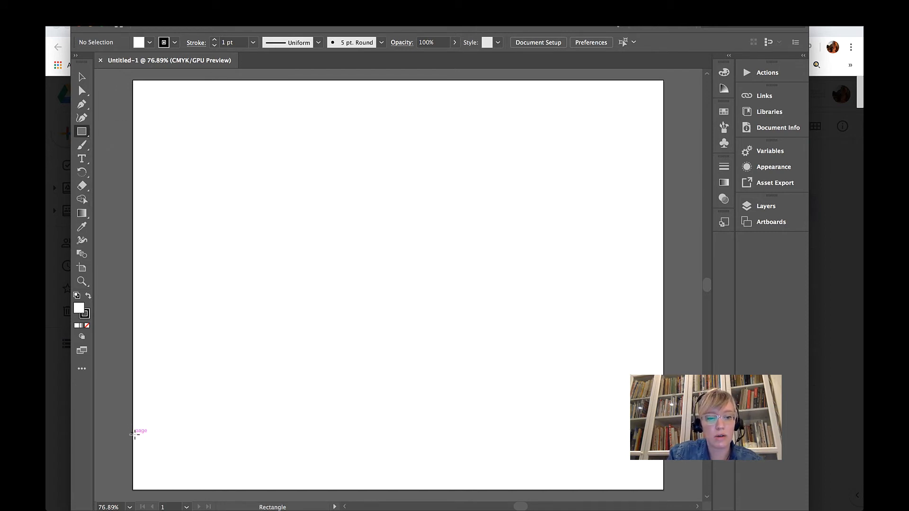
mouse_move(133, 446)
mouse_down()
mouse_move(201, 496)
mouse_move(533, 455)
mouse_move(663, 473)
mouse_move(663, 490)
mouse_up()
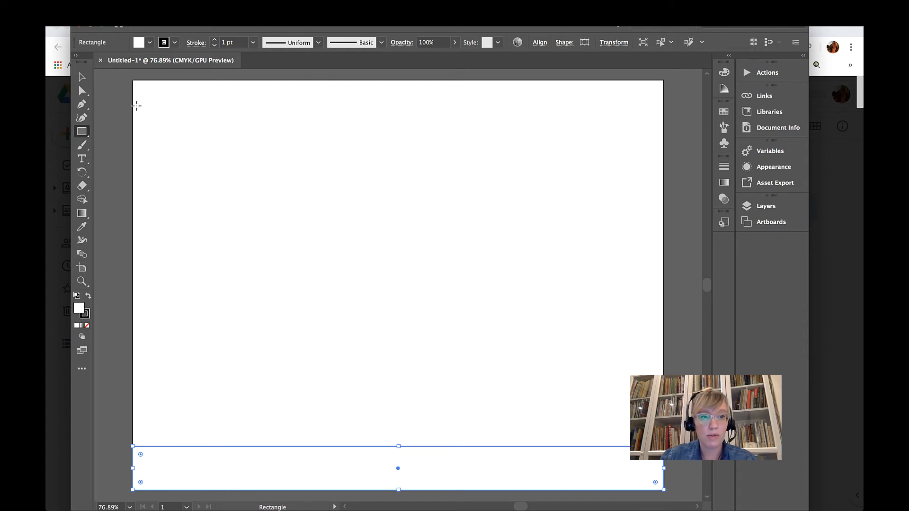
click(81, 79)
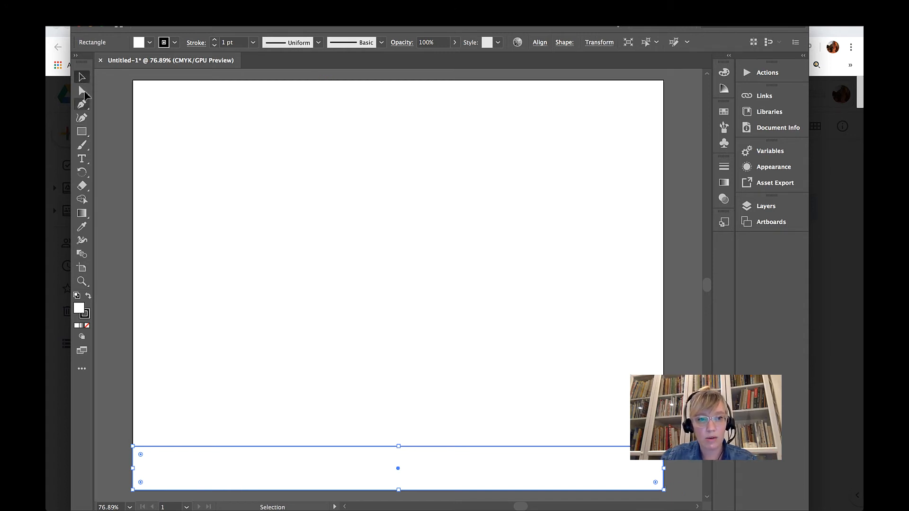
Try to recolor the bottom strip's fill by choosing a green hue of 144°
double_click(78, 310)
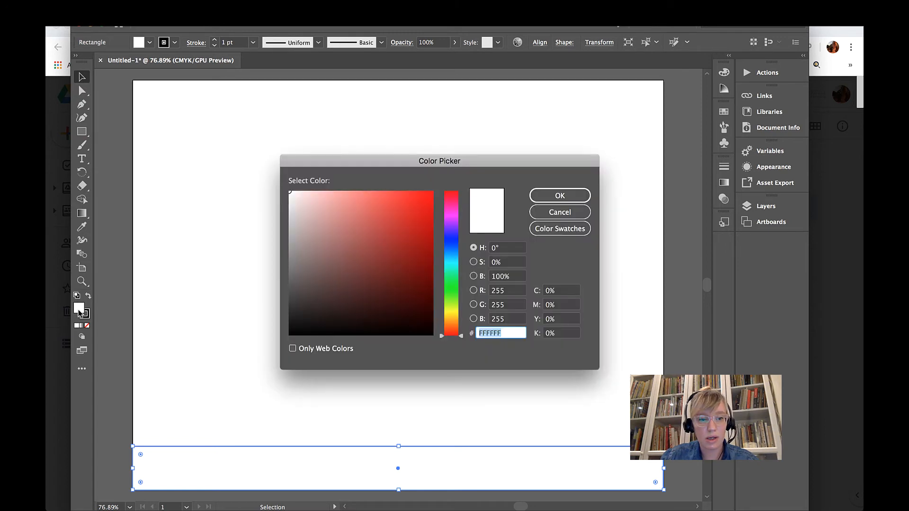
click(448, 266)
drag(448, 268, 449, 282)
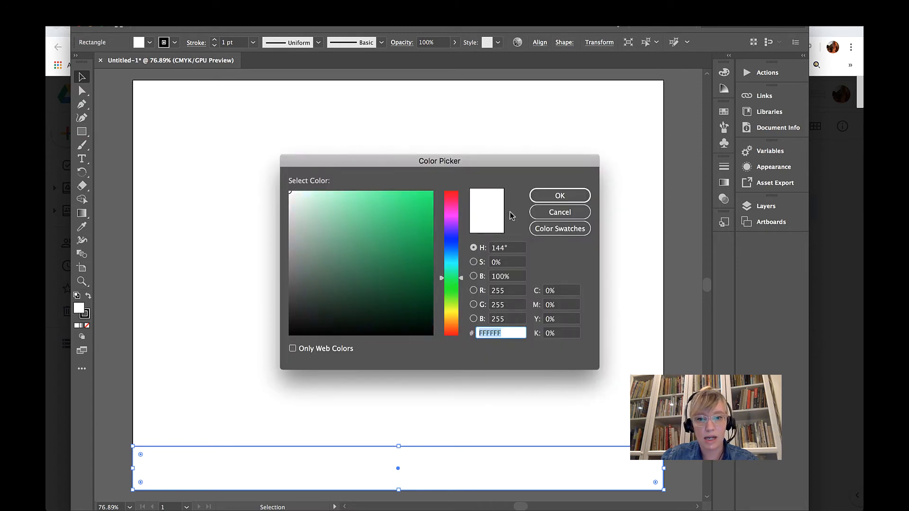
click(559, 196)
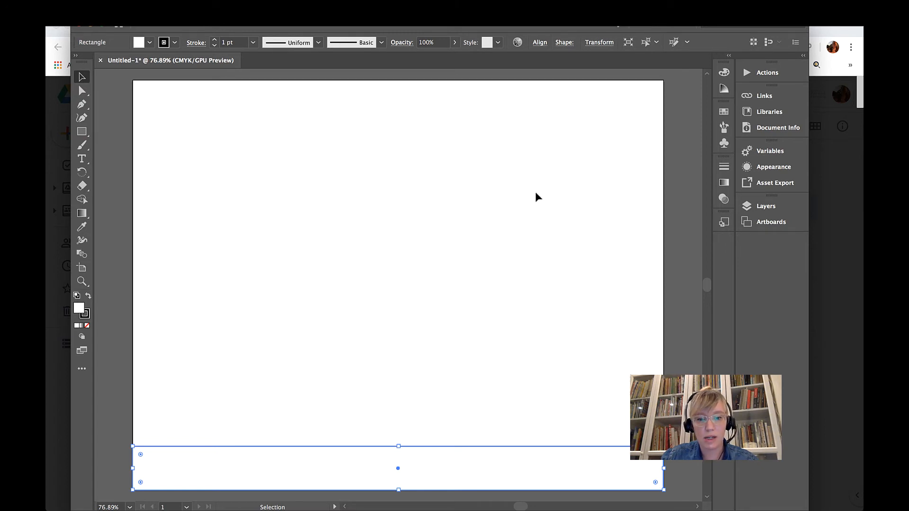
Fill the bottom strip with a teal green using a hue of 163°
double_click(80, 309)
click(453, 256)
drag(454, 257, 455, 271)
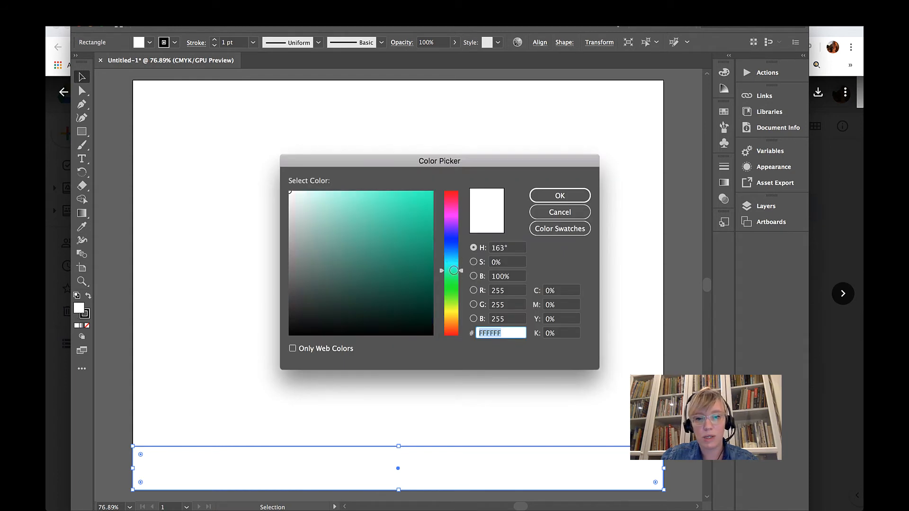
click(407, 215)
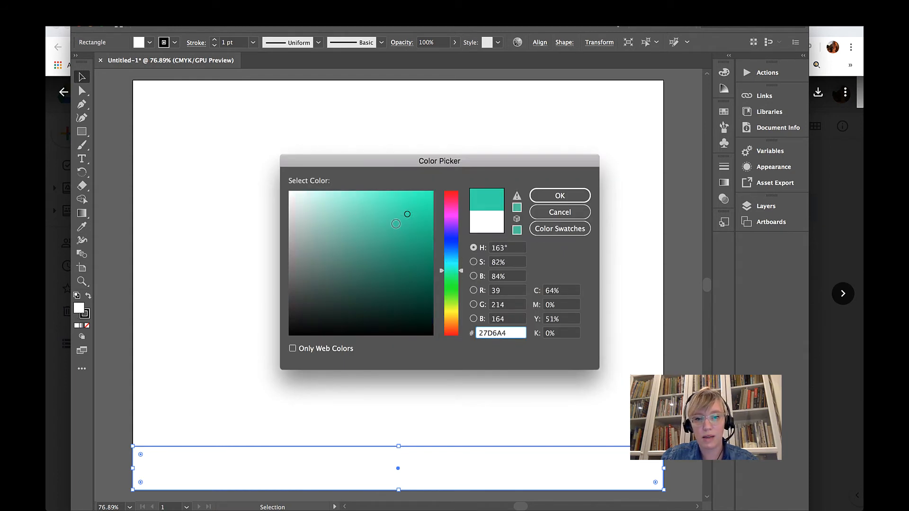
click(553, 198)
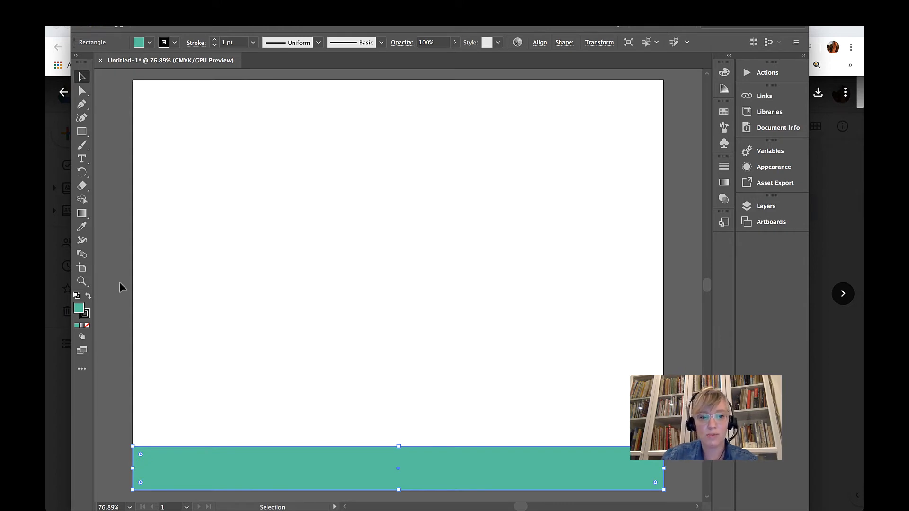
Draw four adjoining upright rectangles of varying heights and widths as buildings standing on the left half of the green strip
click(79, 134)
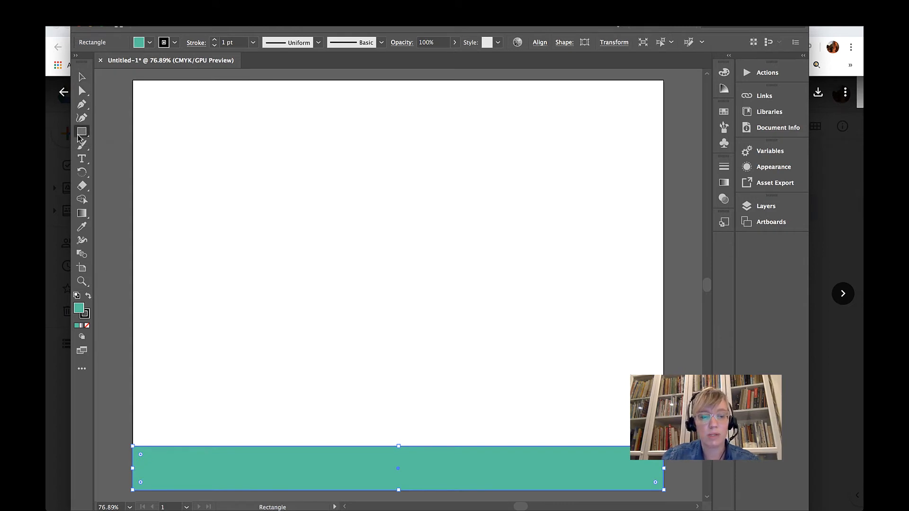
click(79, 135)
click(138, 132)
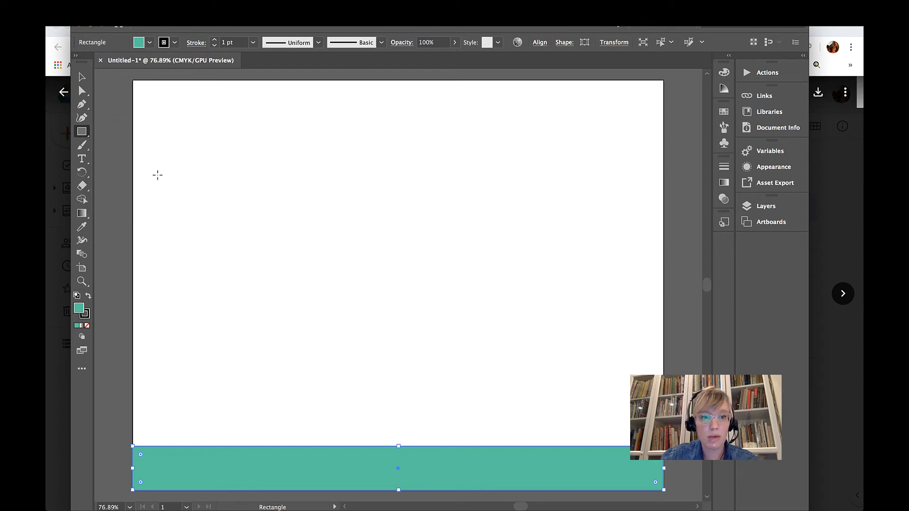
drag(157, 174, 213, 446)
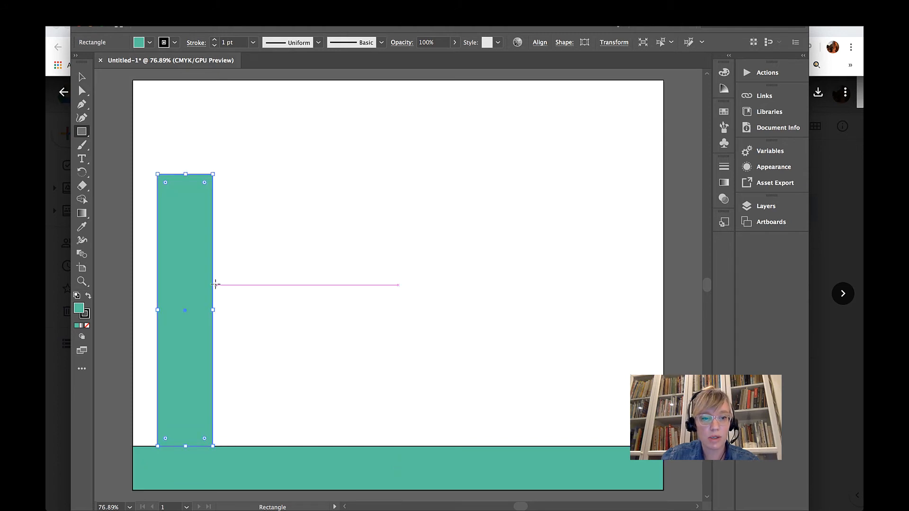
drag(212, 282, 265, 448)
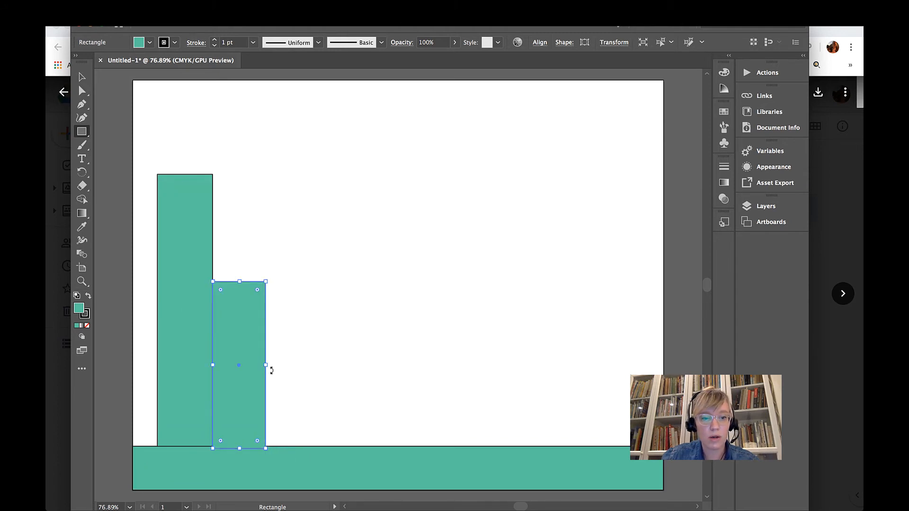
drag(266, 350, 285, 446)
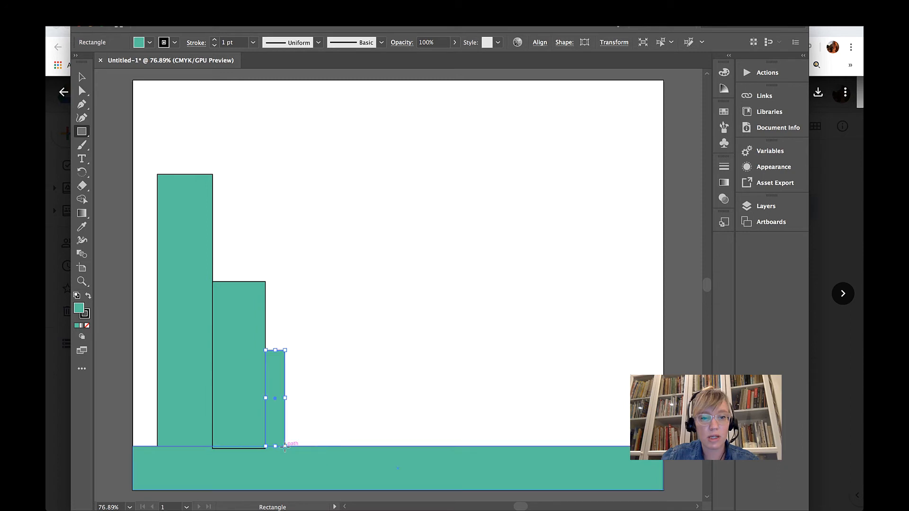
drag(284, 162, 358, 446)
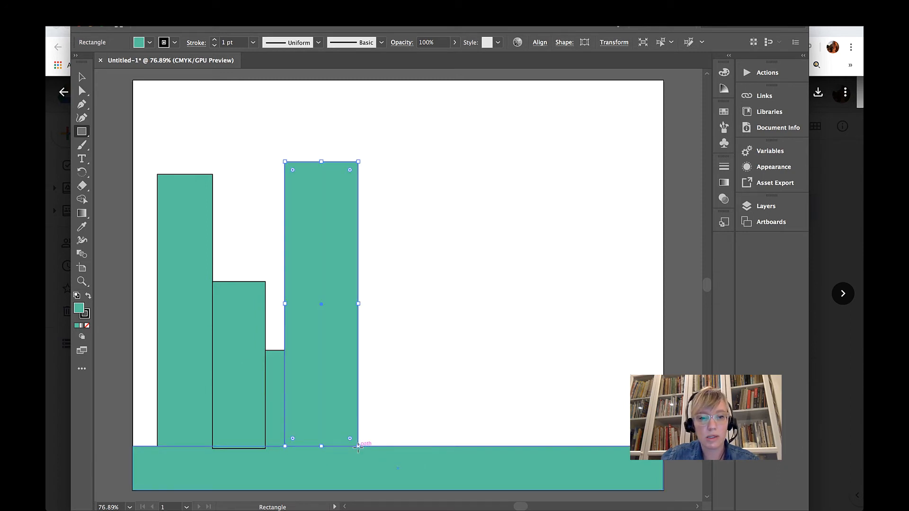
Create a three-sided polygon with a 0.6944 in radius and place it as a roof on the leftmost tower
drag(86, 134, 153, 159)
click(445, 130)
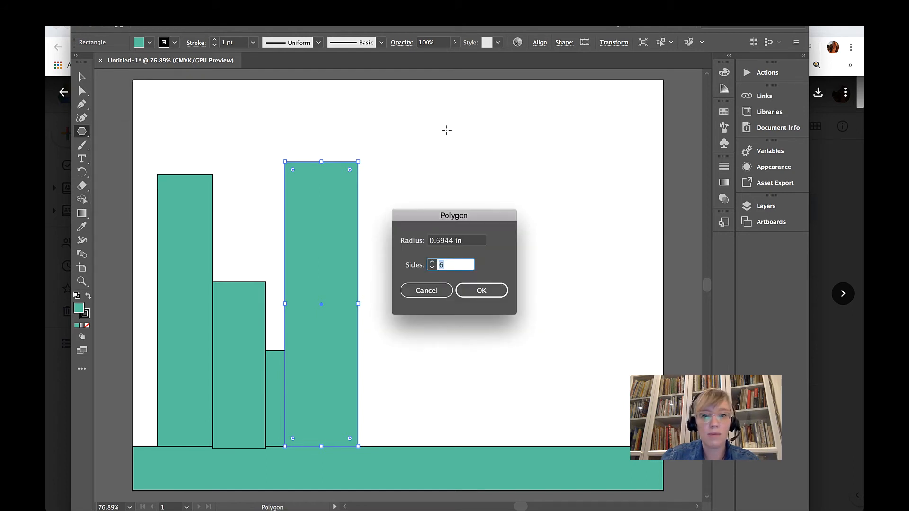
text(3)
click(471, 291)
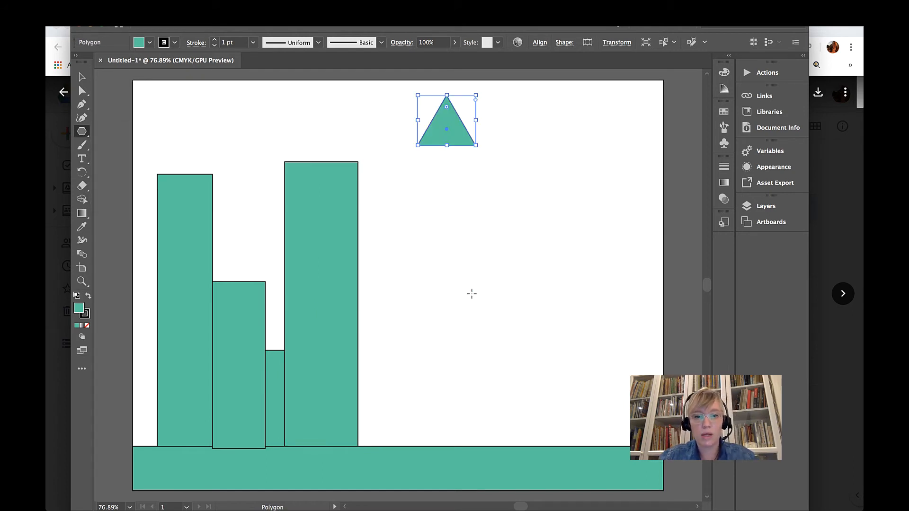
key(v)
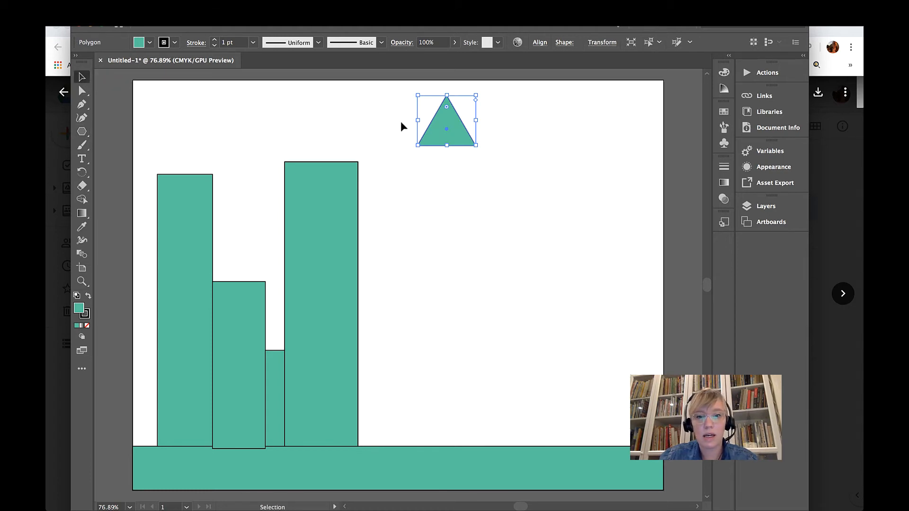
drag(437, 137, 172, 165)
Duplicate the triangular roof and enlarge the copy to sit on the tallest tower, overhanging both sides
key(ctrl+c)
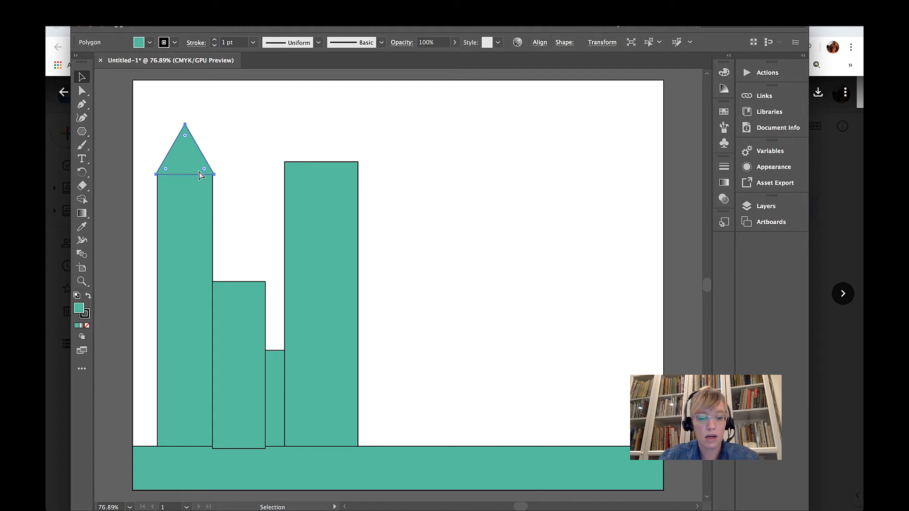
key(ctrl+v)
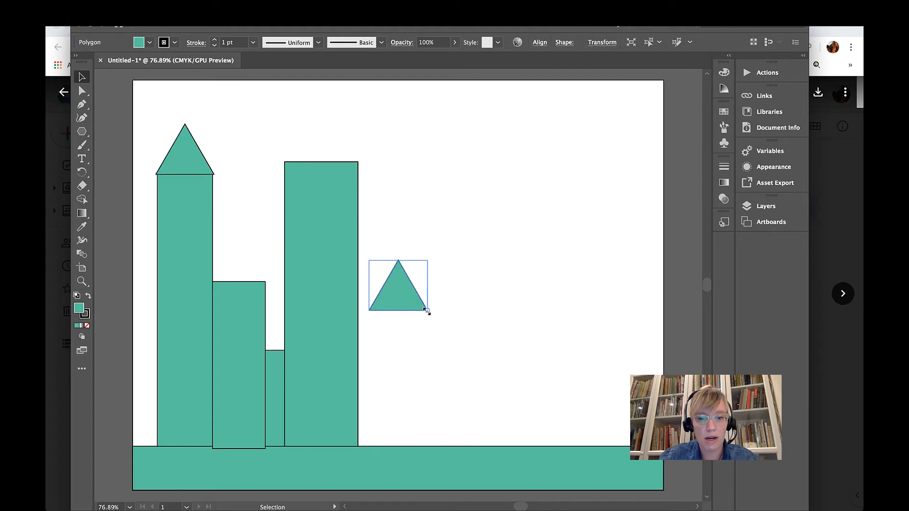
drag(428, 311, 339, 154)
click(415, 199)
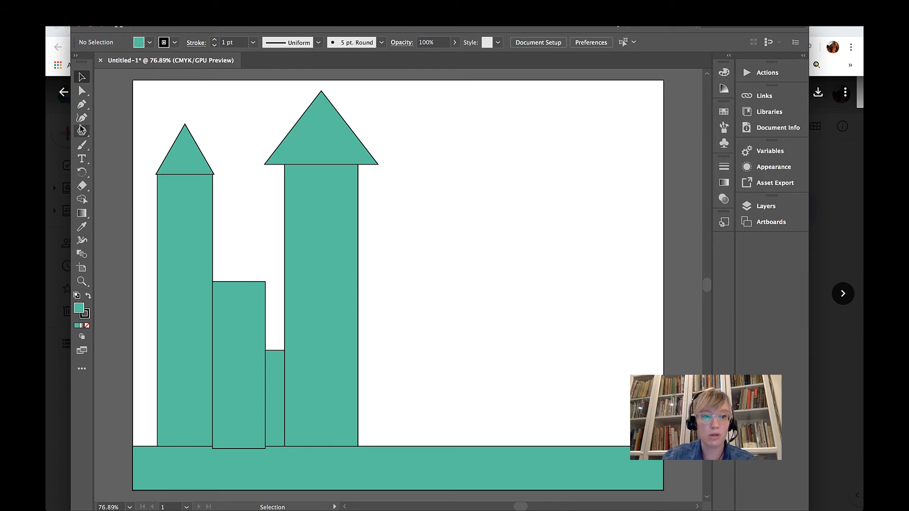
Draw two small upright rectangles side by side as windows just below the tallest tower's roof
drag(82, 129, 133, 156)
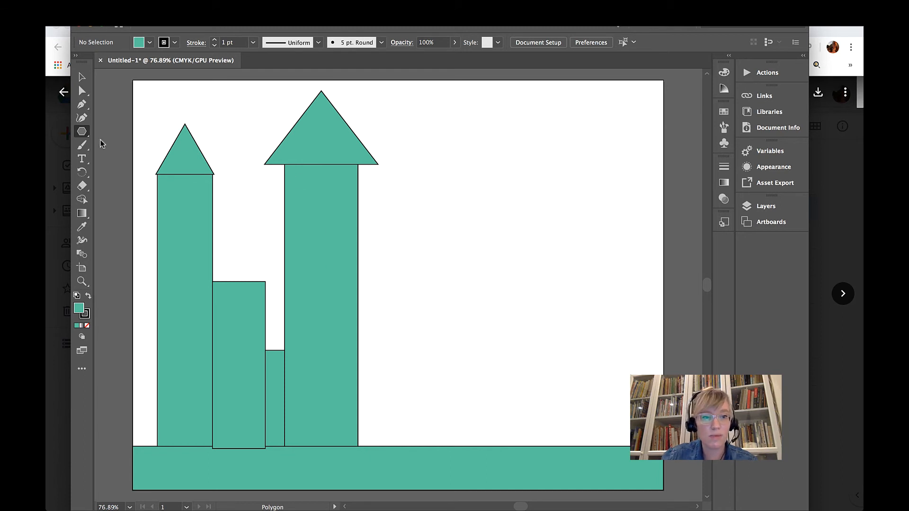
drag(87, 135, 114, 133)
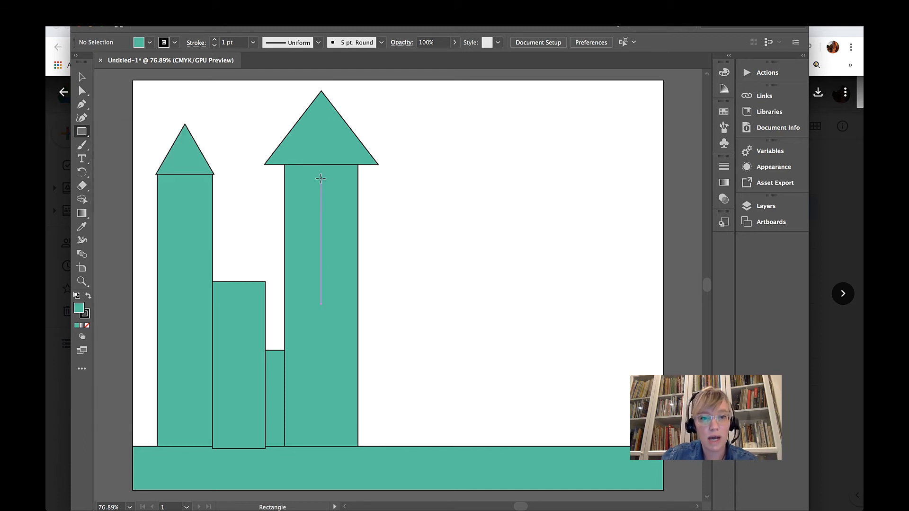
drag(296, 175, 334, 193)
key(v)
click(483, 223)
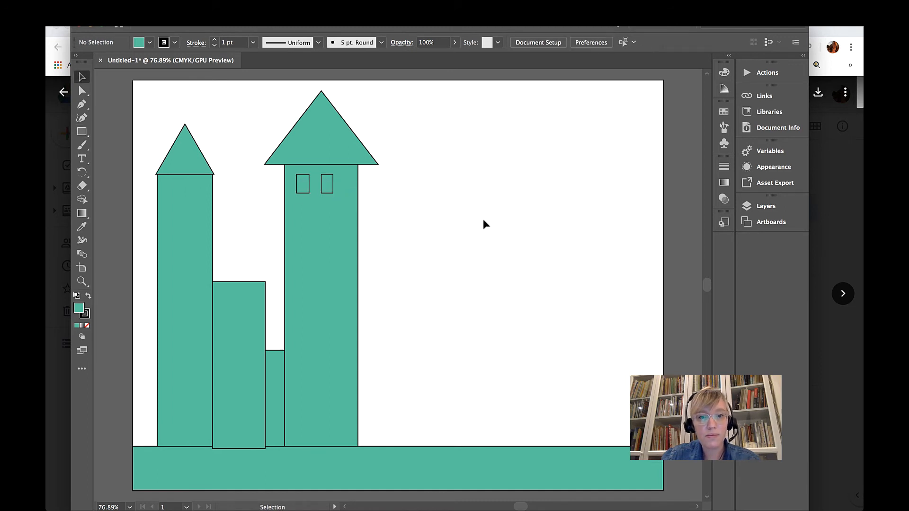
Duplicate the pair of windows and align the copy directly beneath it as a second row
click(304, 185)
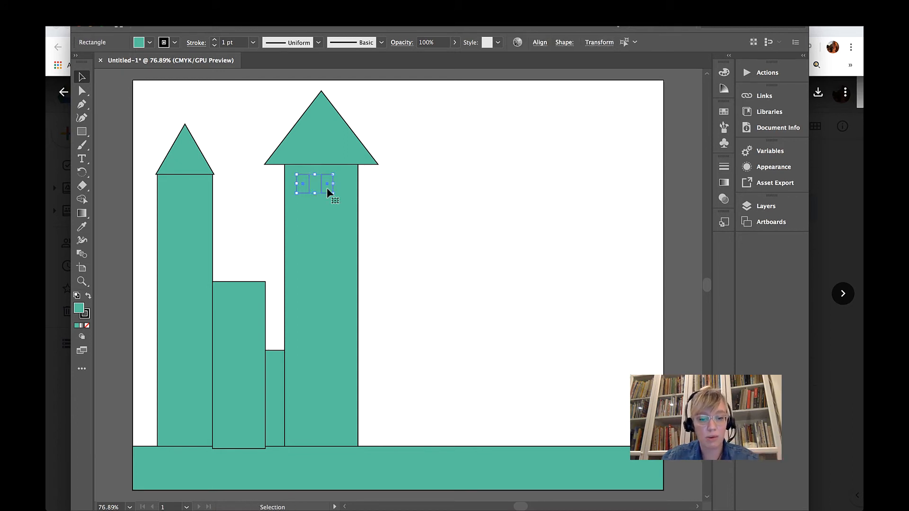
key(ctrl+c)
key(ctrl+v)
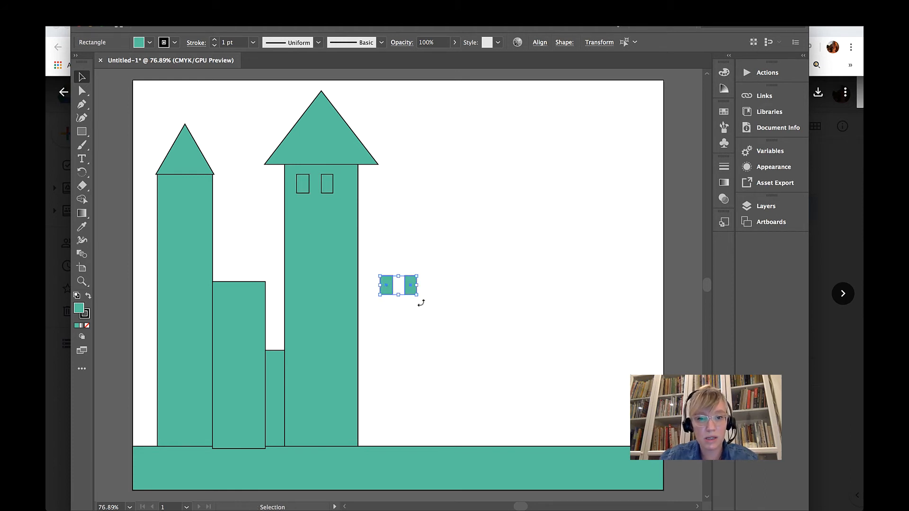
drag(410, 285, 326, 211)
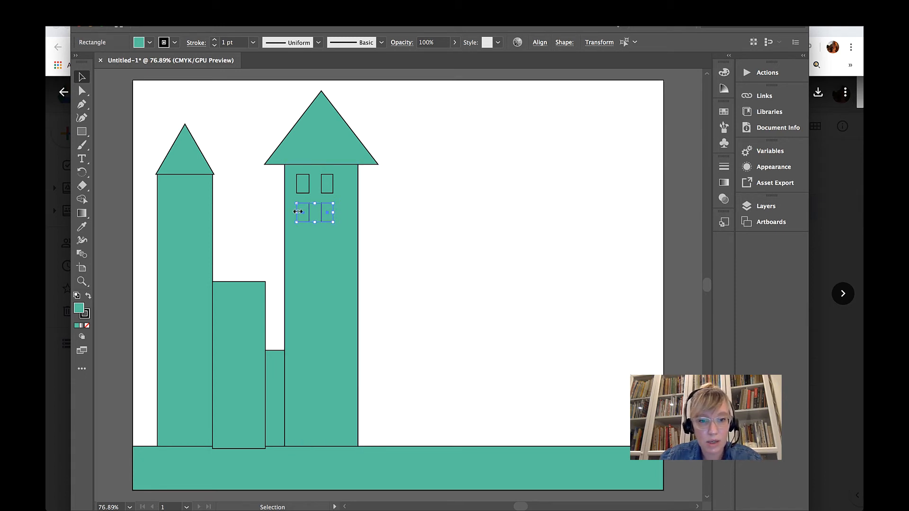
Duplicate all four windows together and place the copies beneath them as the third and fourth rows
shift+click(304, 189)
shift+click(324, 188)
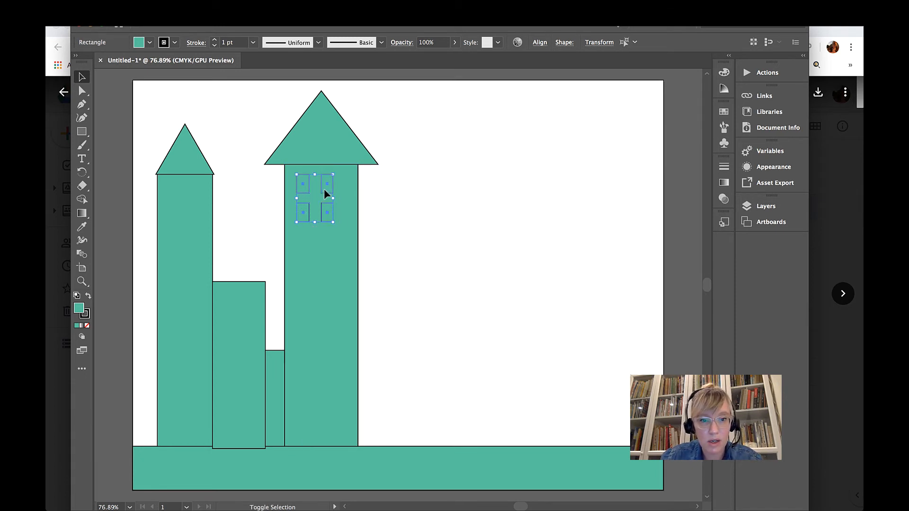
key(ctrl+c)
key(ctrl+v)
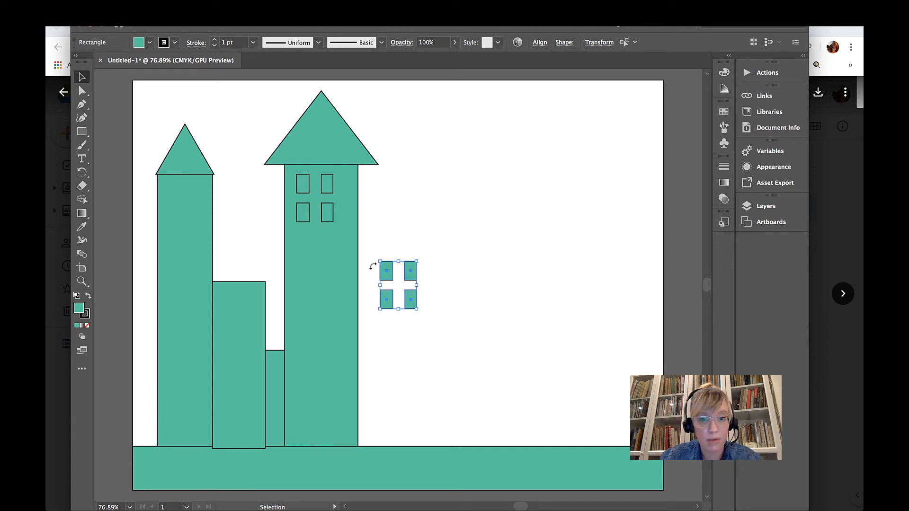
drag(381, 266, 302, 240)
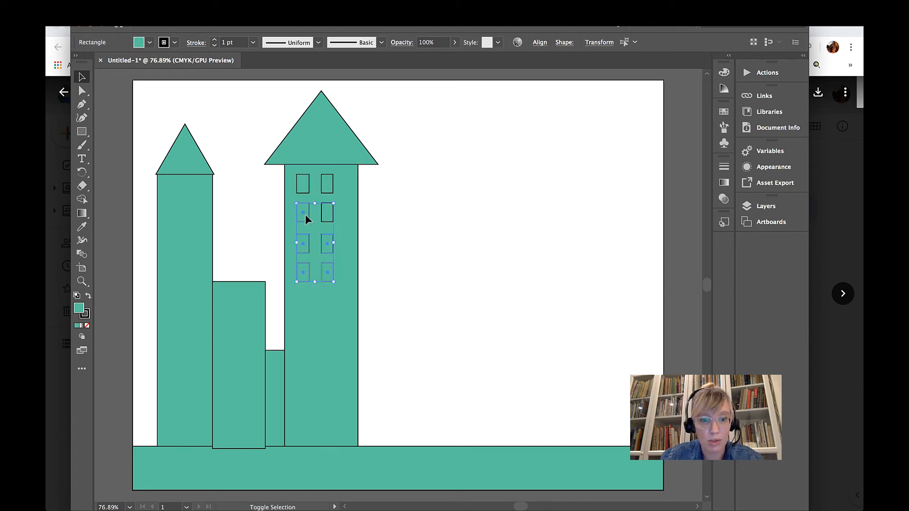
Duplicate all eight windows together and place the copies below to form rows five to eight of the tallest tower
shift+click(304, 213)
shift+click(326, 213)
shift+click(327, 187)
shift+click(305, 187)
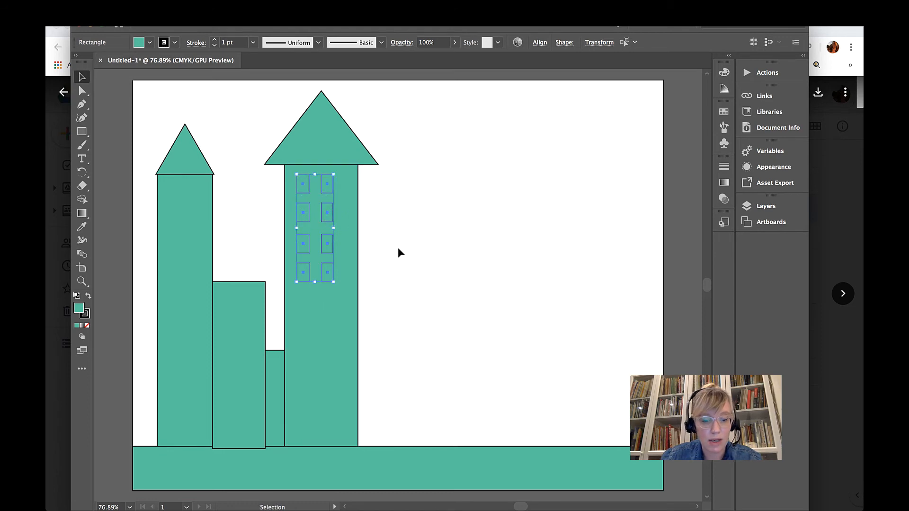
key(ctrl+c)
key(ctrl+v)
drag(413, 242, 336, 298)
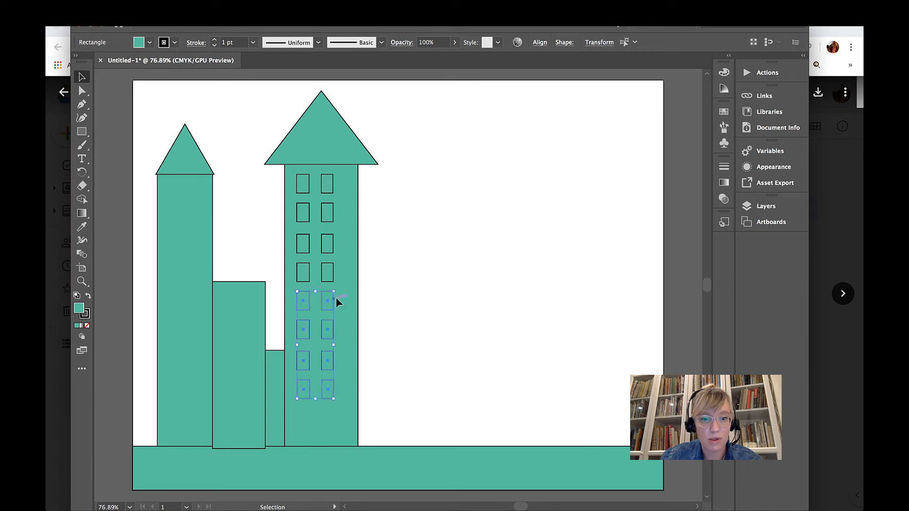
click(430, 306)
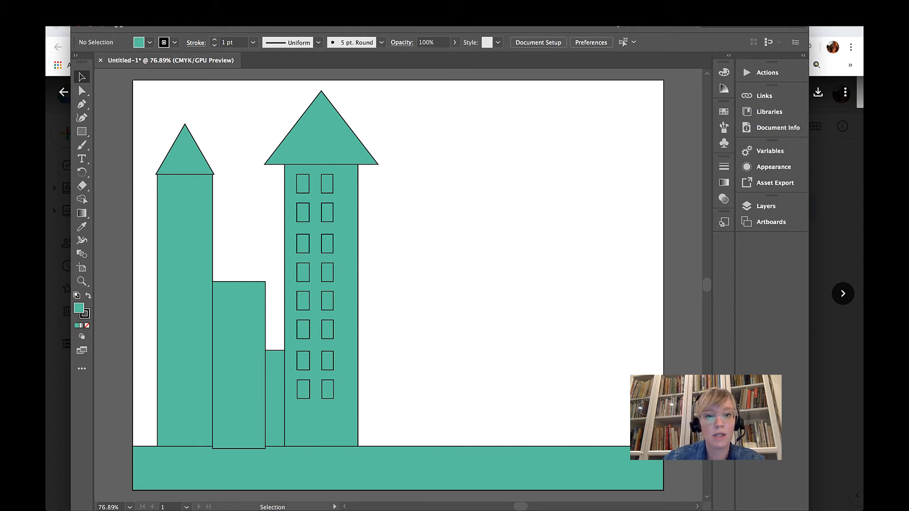
Save the document to the Desktop as an Illustrator 2020 file named CityscapeProject followed by the author's name
click(131, 6)
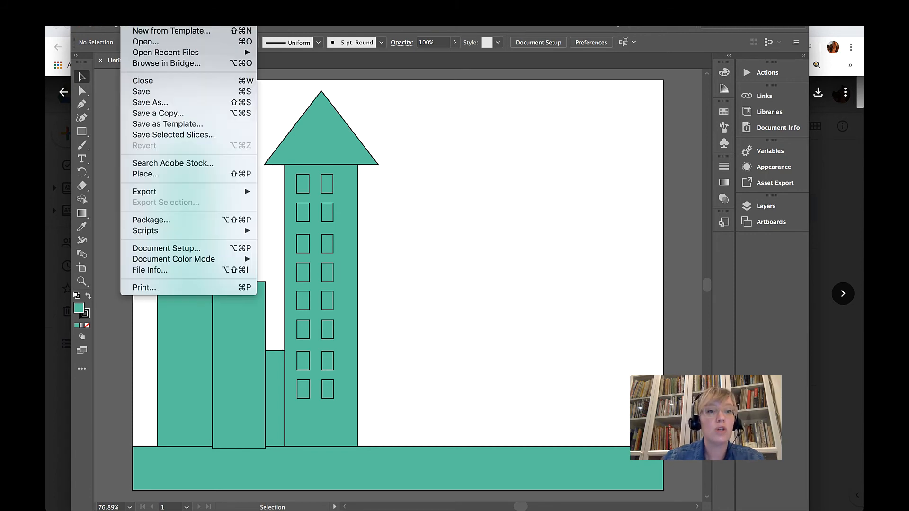
click(145, 102)
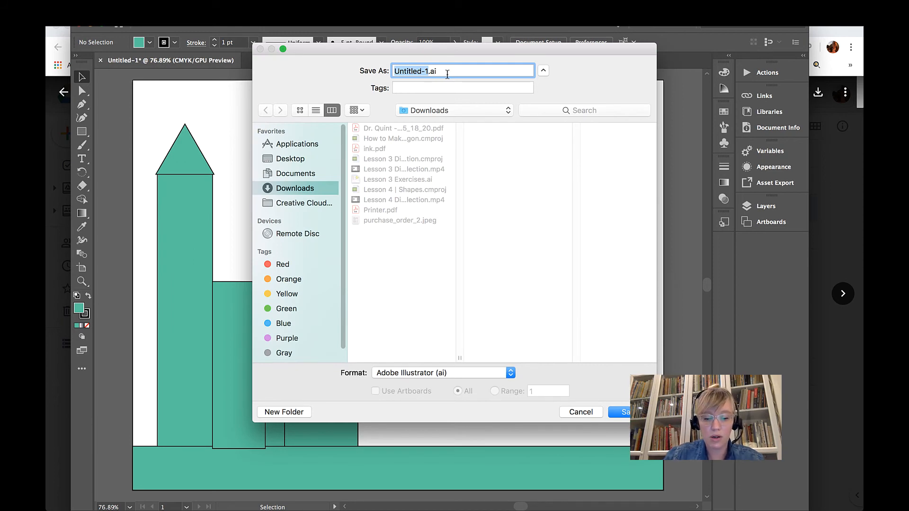
text(Citysca)
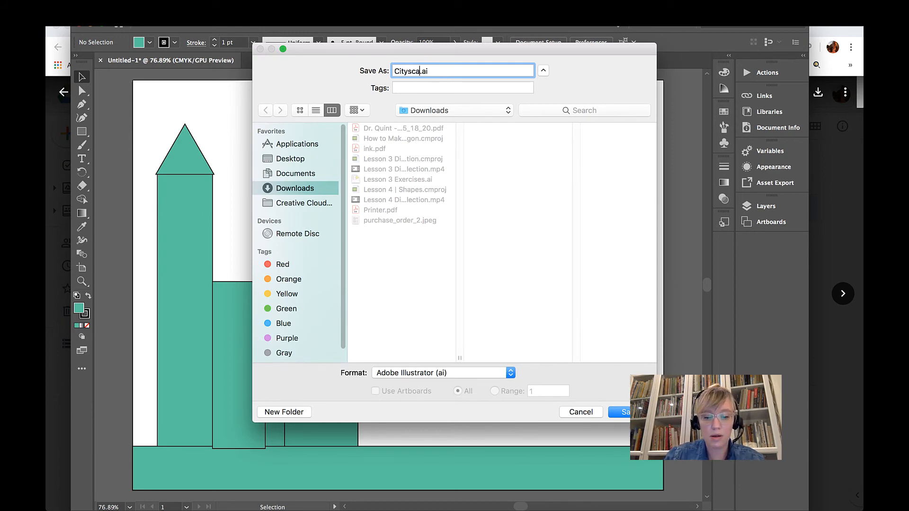
text(peProject)
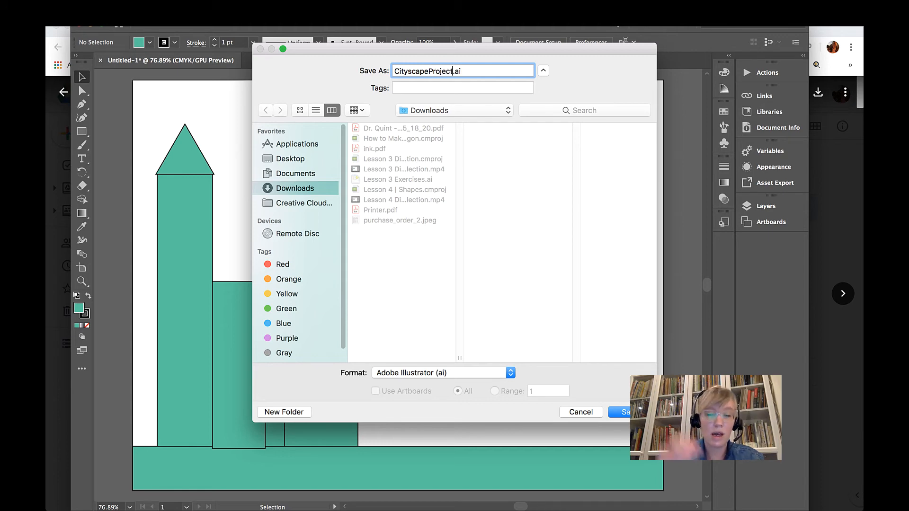
text(Co)
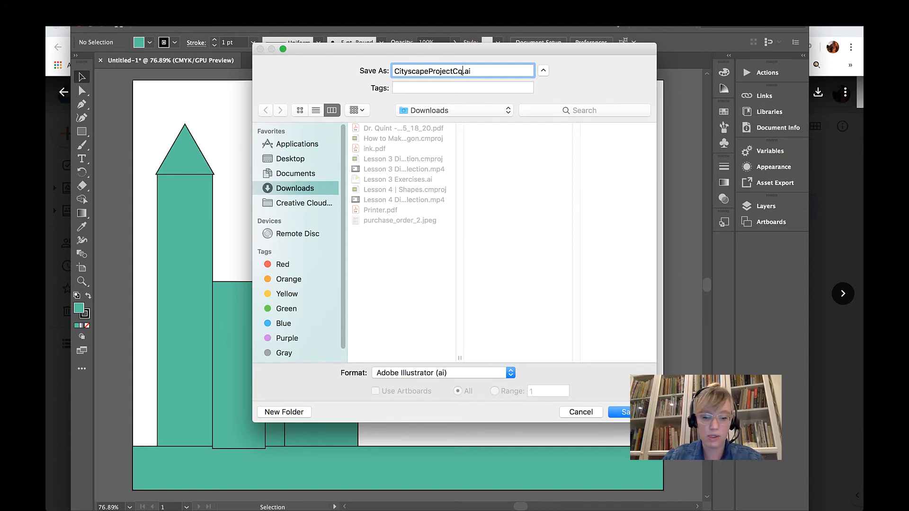
text(uint)
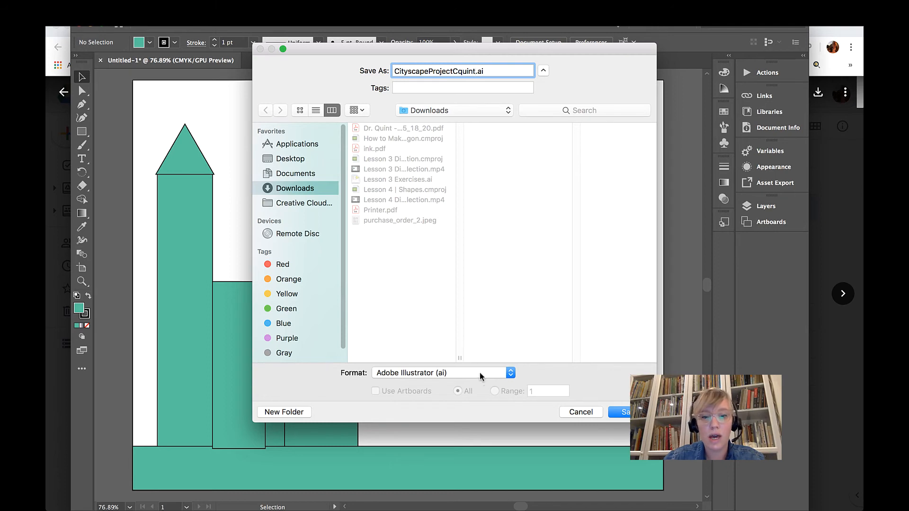
click(297, 174)
click(297, 159)
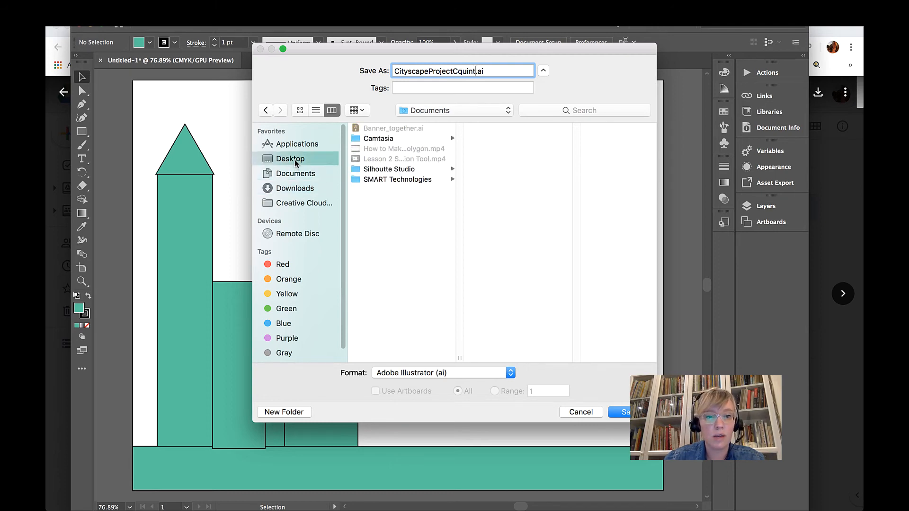
click(624, 413)
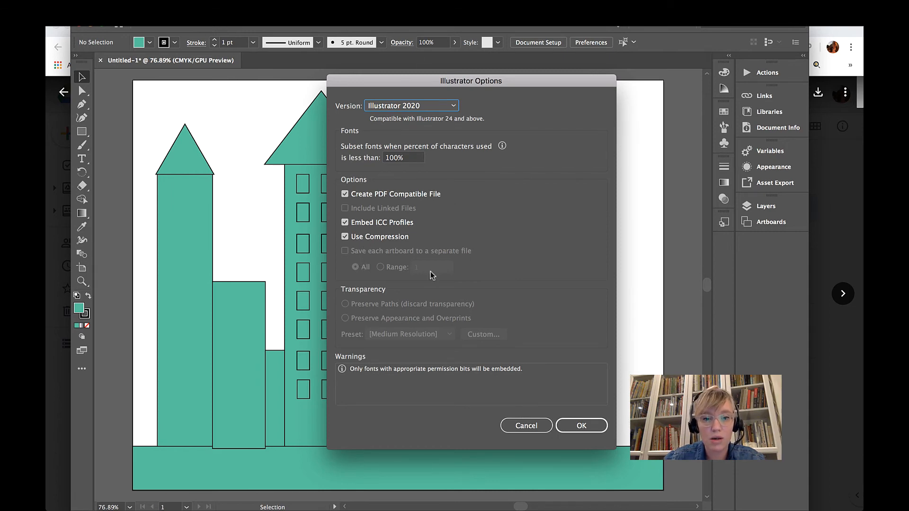
click(576, 425)
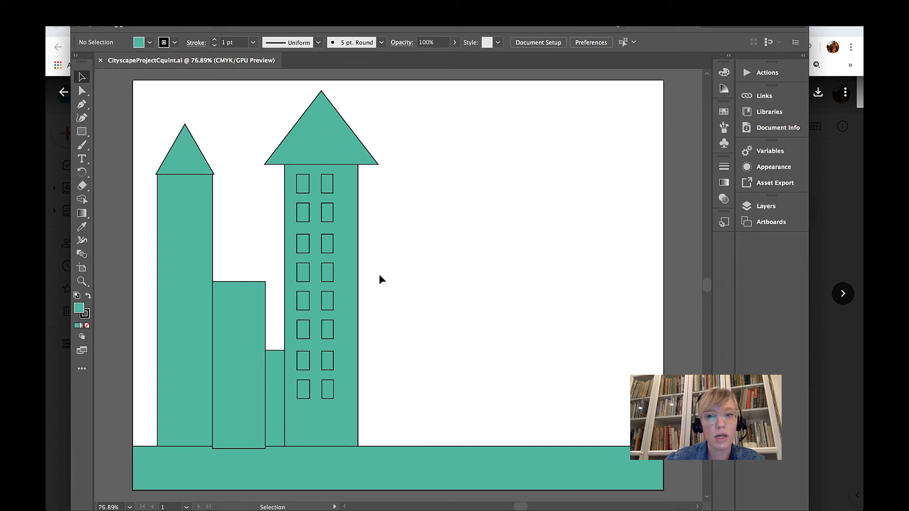
Switch to the Chrome browser and launch the Gravit Designer web app from gravit.io in a new tab
click(67, 115)
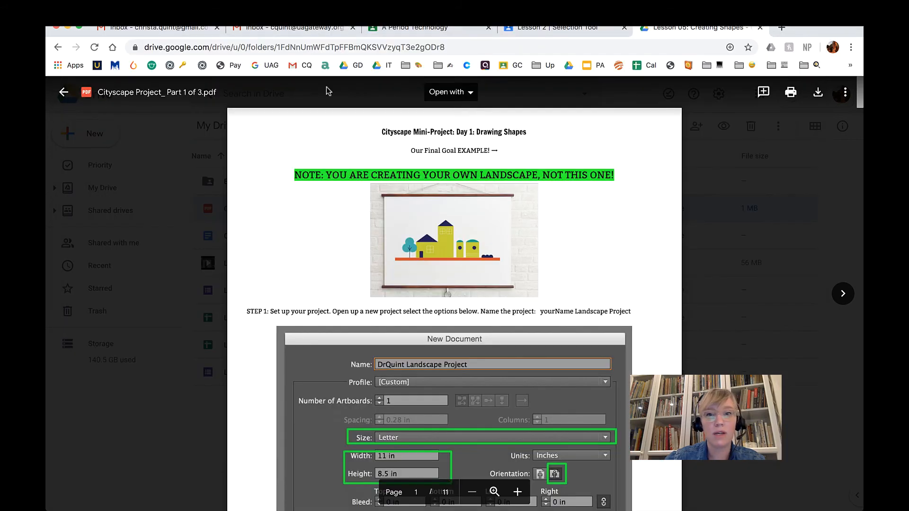
click(780, 29)
text(grav)
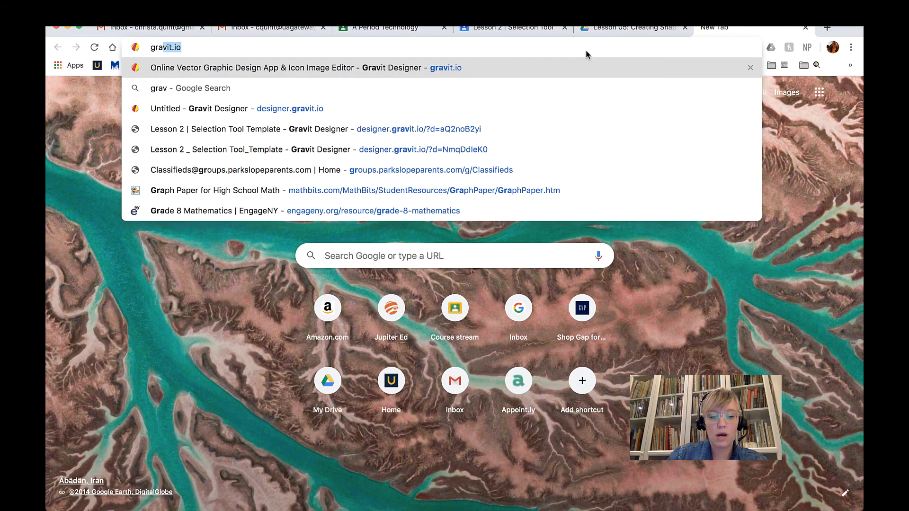
text(it)
key(Return)
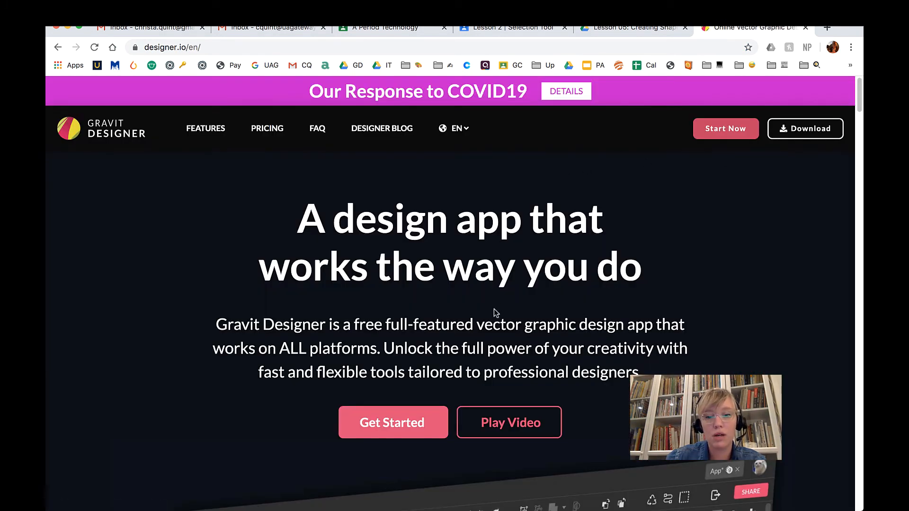
scroll(494, 313, down, 2)
scroll(568, 236, up, 2)
click(725, 129)
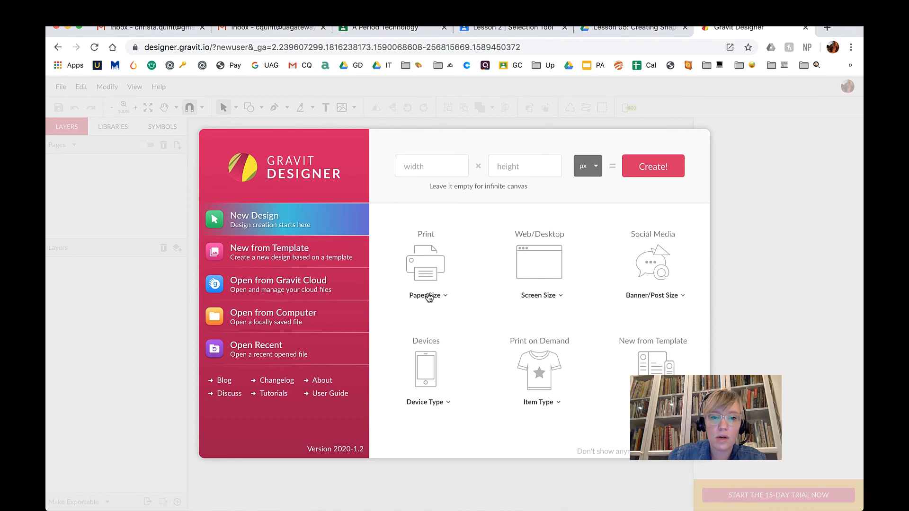
Create a new US-Letter print design and switch the page to landscape, 11 by 8.5 inches
click(442, 300)
click(447, 459)
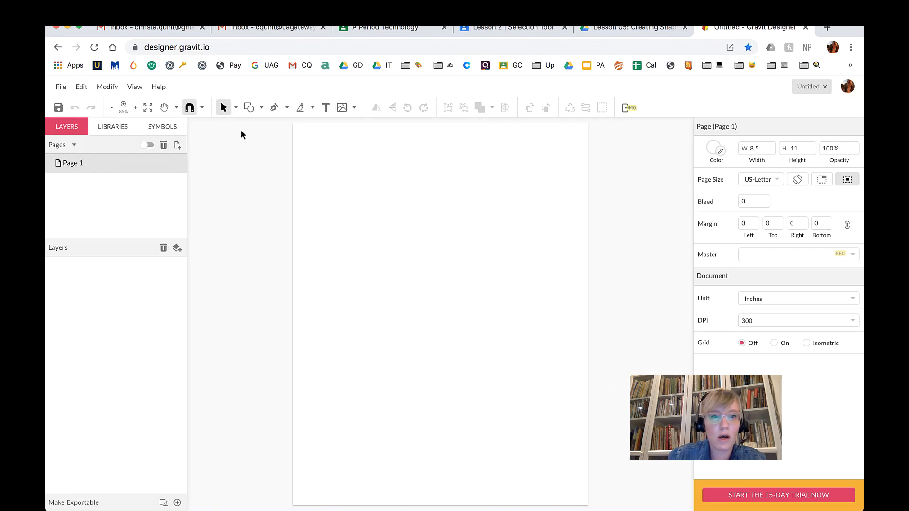
click(798, 179)
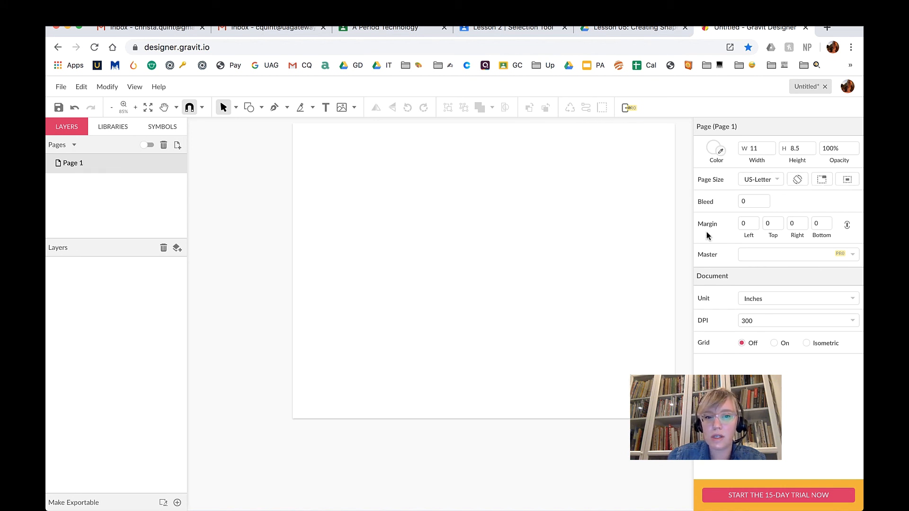
Draw a long horizontal rectangle about 10.46 by 0.72 inches near the bottom of the page as the ground strip
click(260, 108)
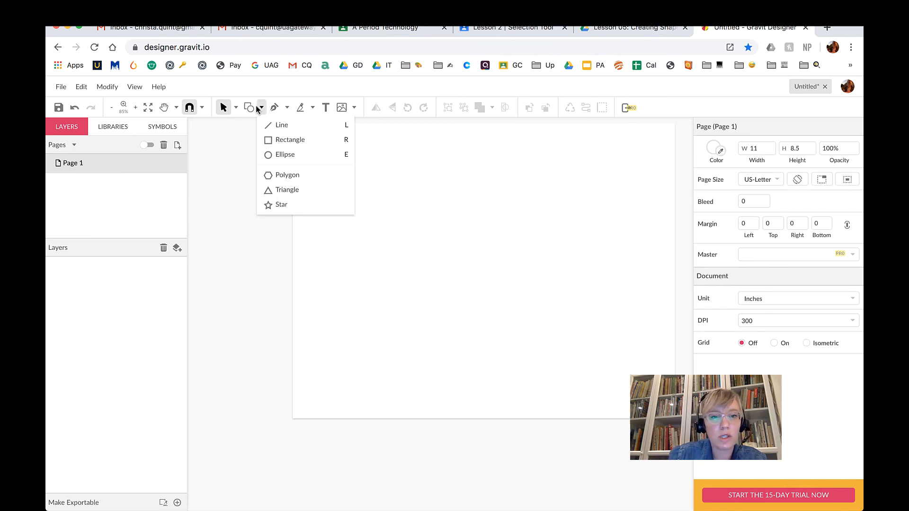
click(276, 138)
drag(419, 384, 671, 387)
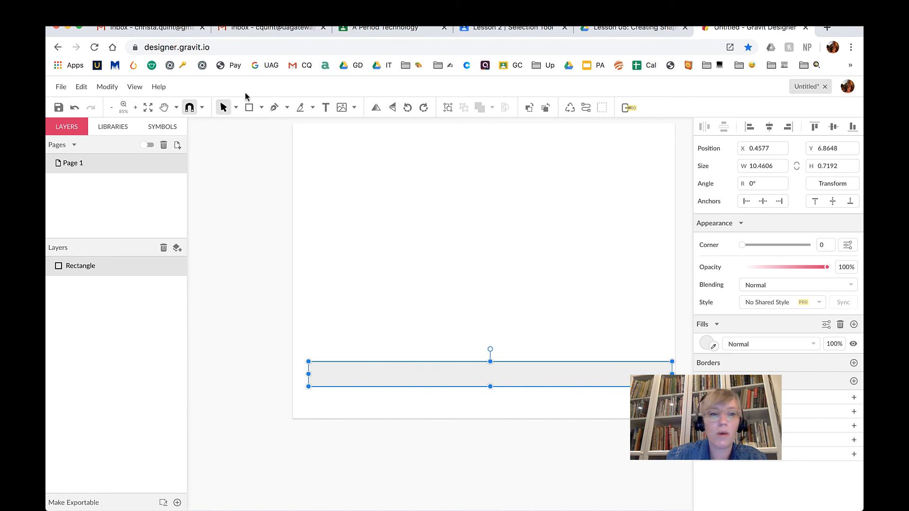
Check the signed-in account, and save the design to My Cloud as CityScape Project followed by the author's name
click(847, 87)
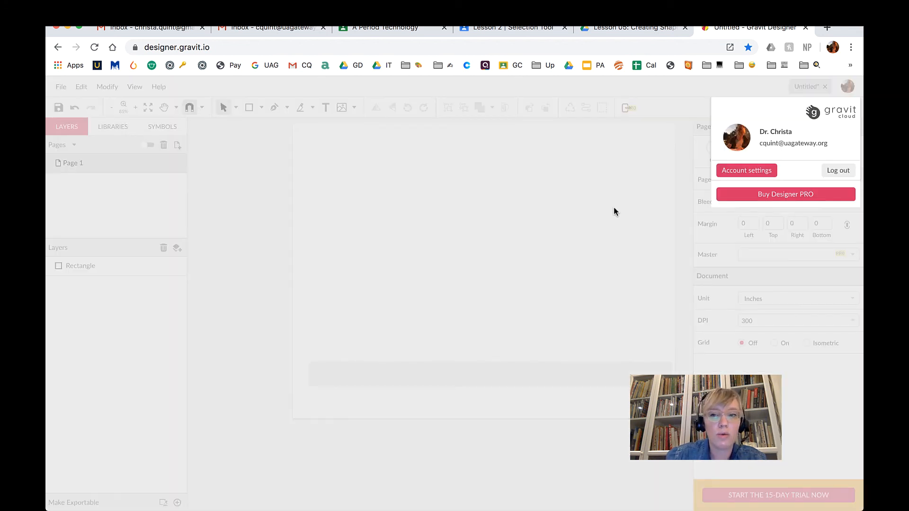
click(473, 223)
click(60, 87)
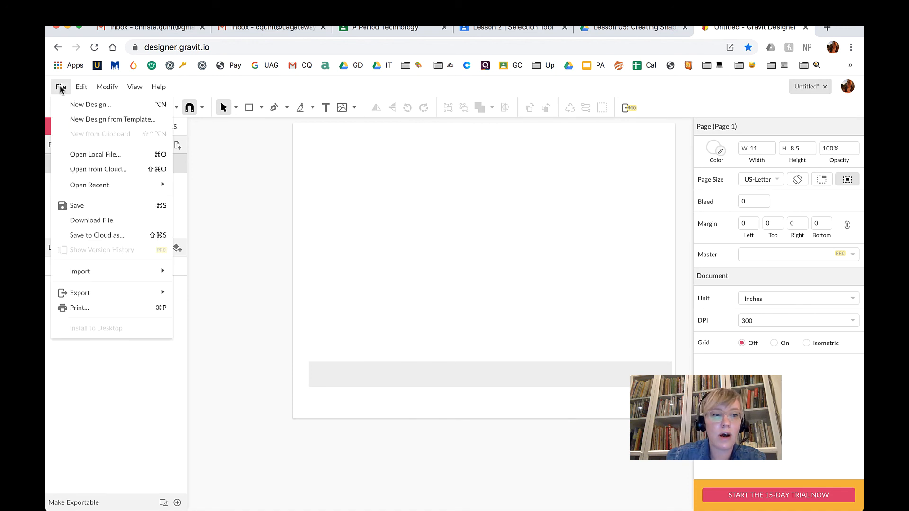
click(101, 204)
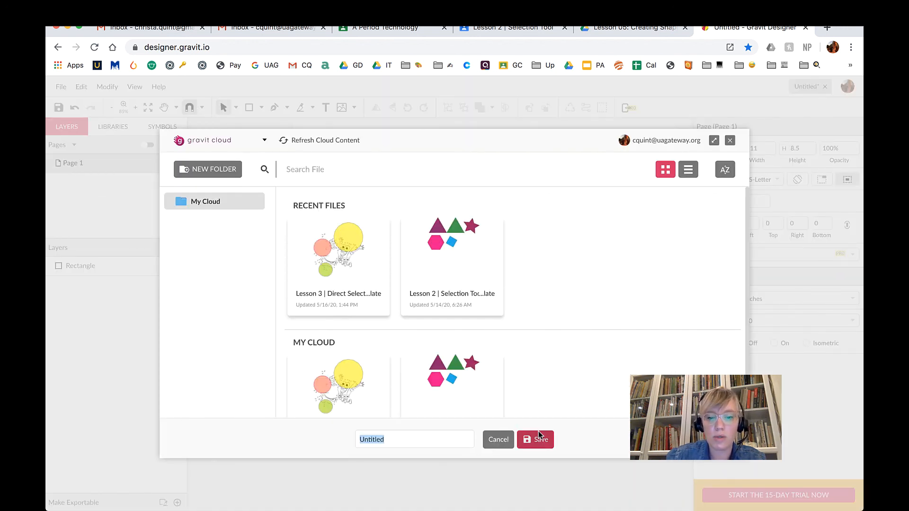
text(City)
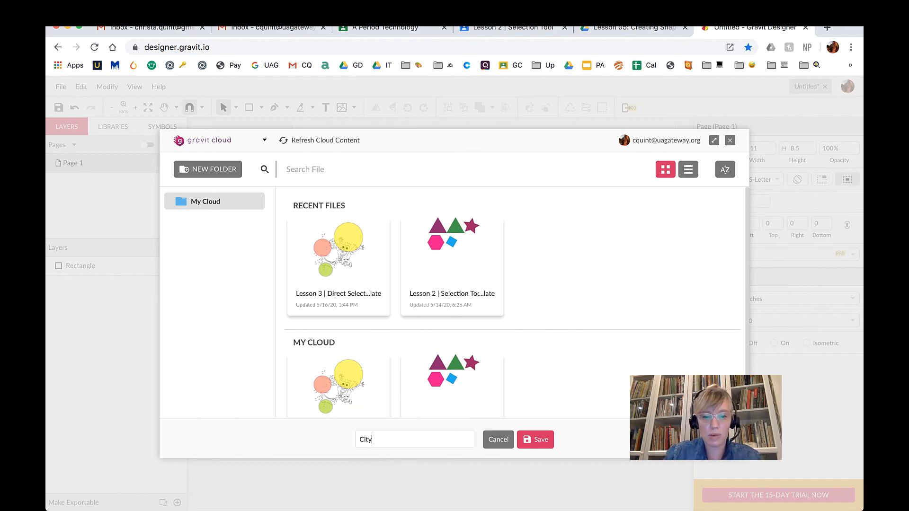
text(Sca)
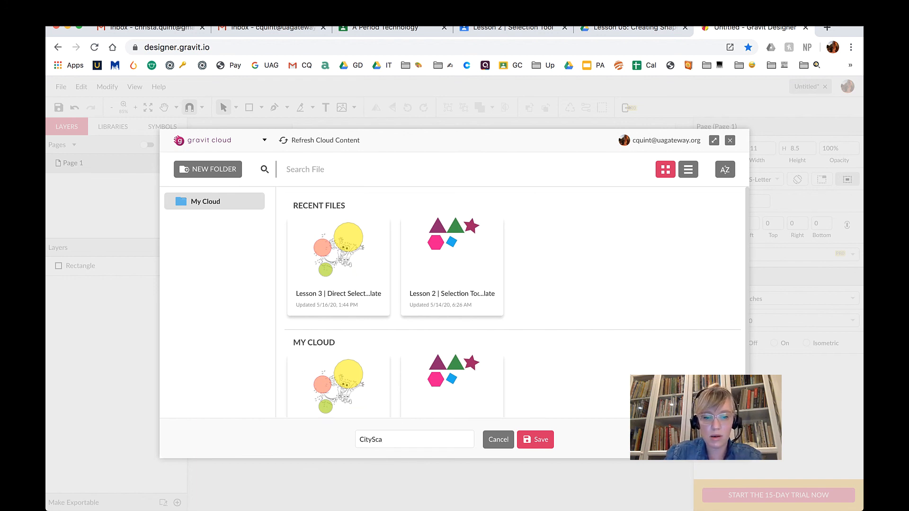
text(pe Project)
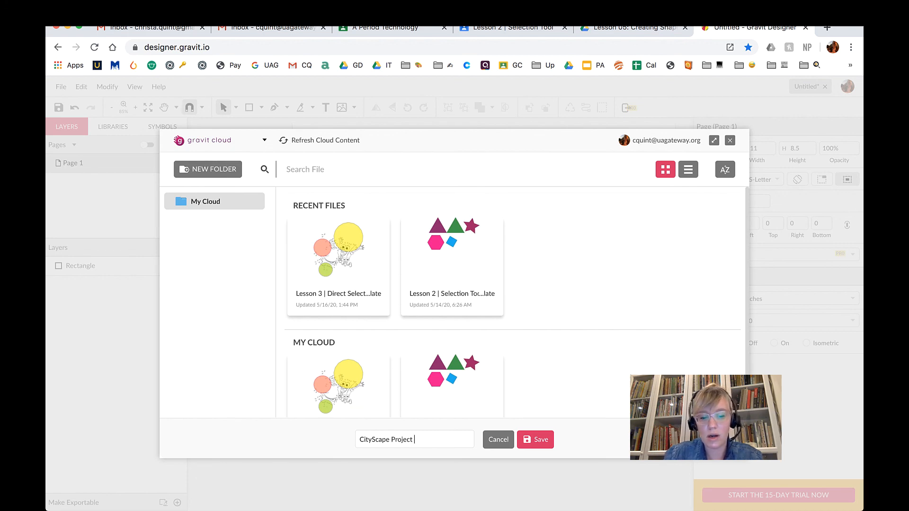
text( cquint)
click(538, 442)
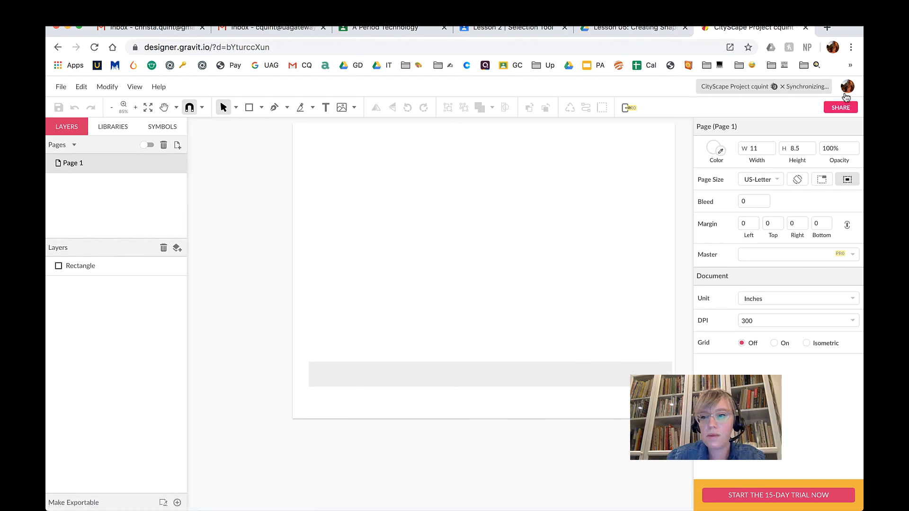
Copy the share link of the saved cloud file and close the sharing options
click(841, 109)
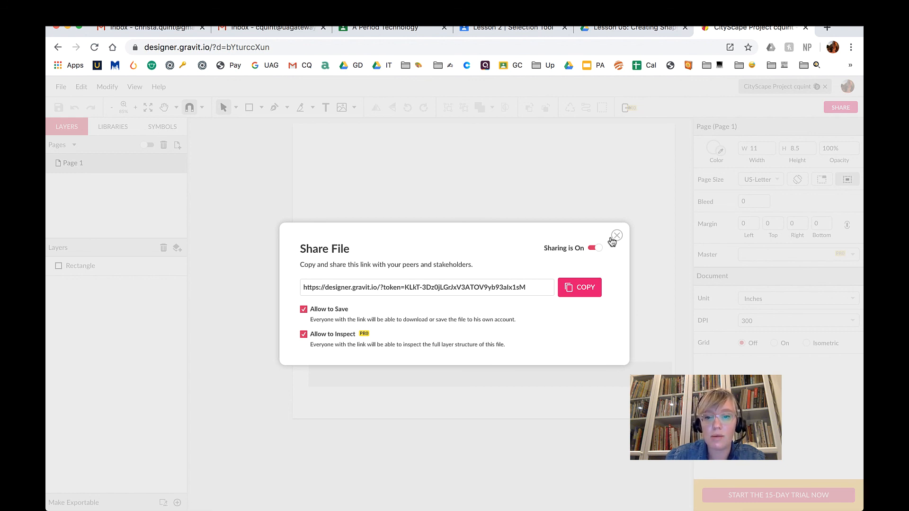
click(581, 288)
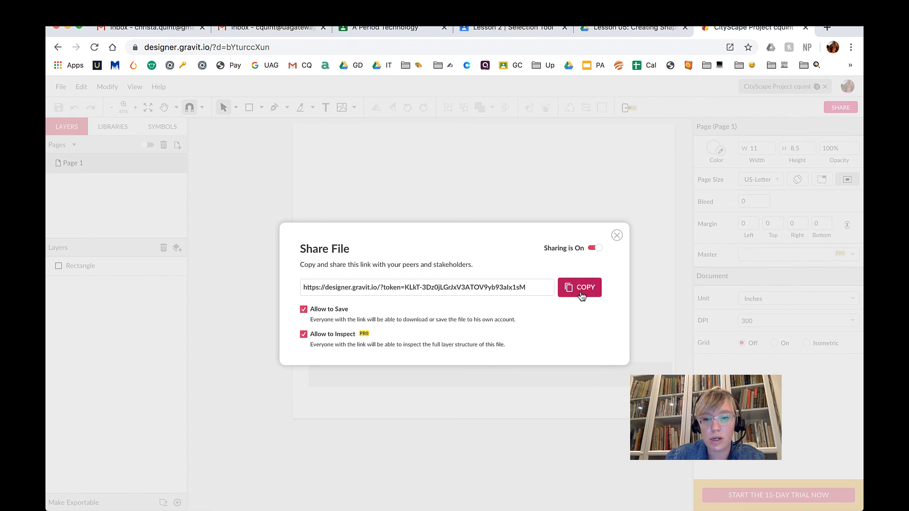
click(616, 235)
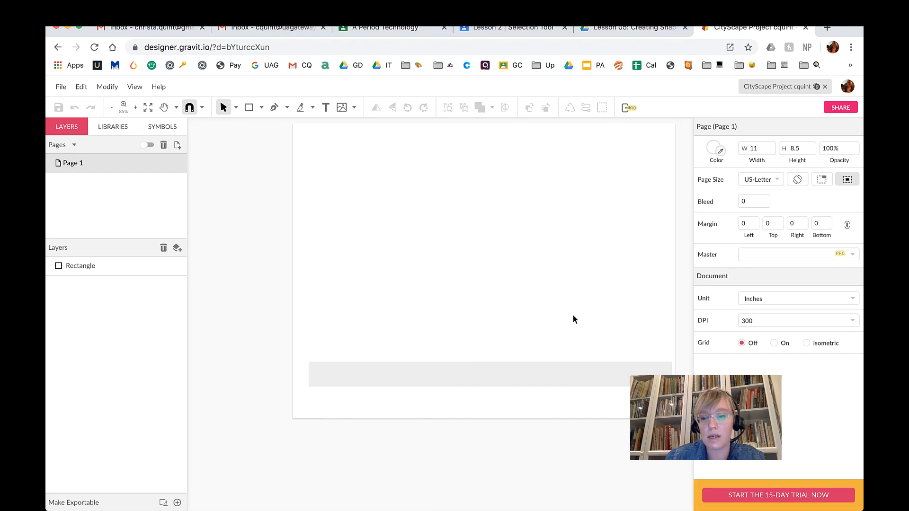
View the A Period Technology class stream in Google Classroom
scroll(458, 361, right, 1)
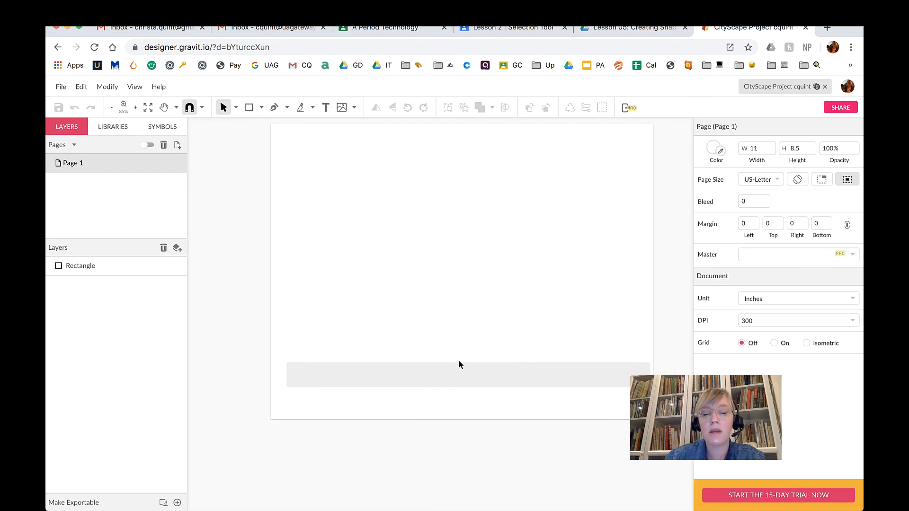
click(515, 29)
click(413, 30)
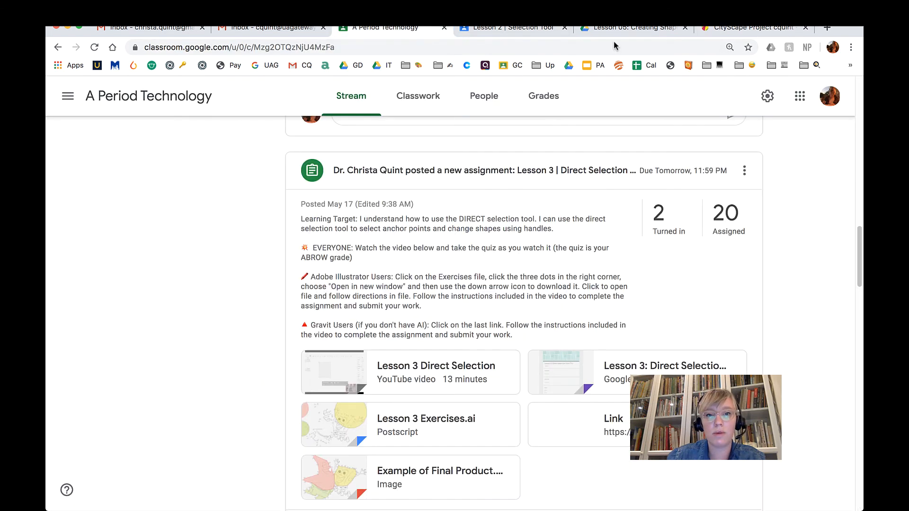
Examine the example cityscapes from previous years in Cityscape Project_ Part 1 of 3.pdf on Google Drive
click(591, 28)
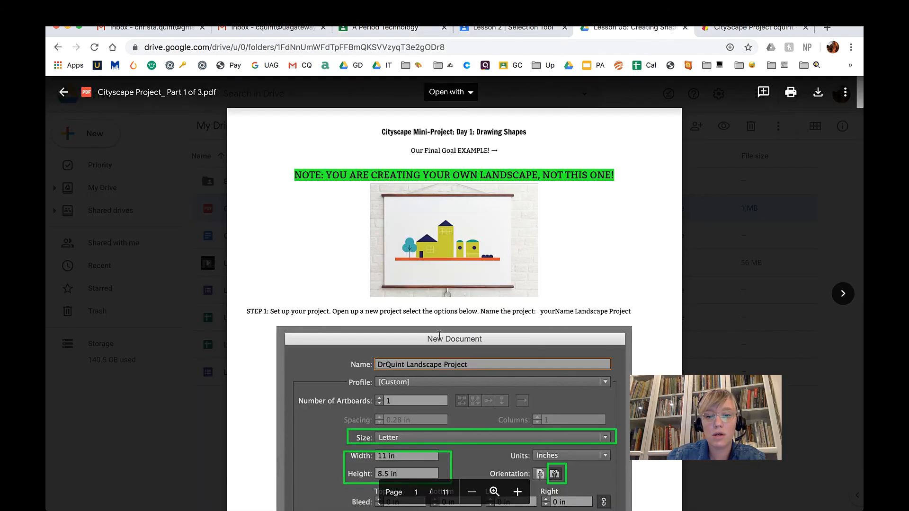
scroll(439, 336, down, 15)
scroll(439, 336, down, 12)
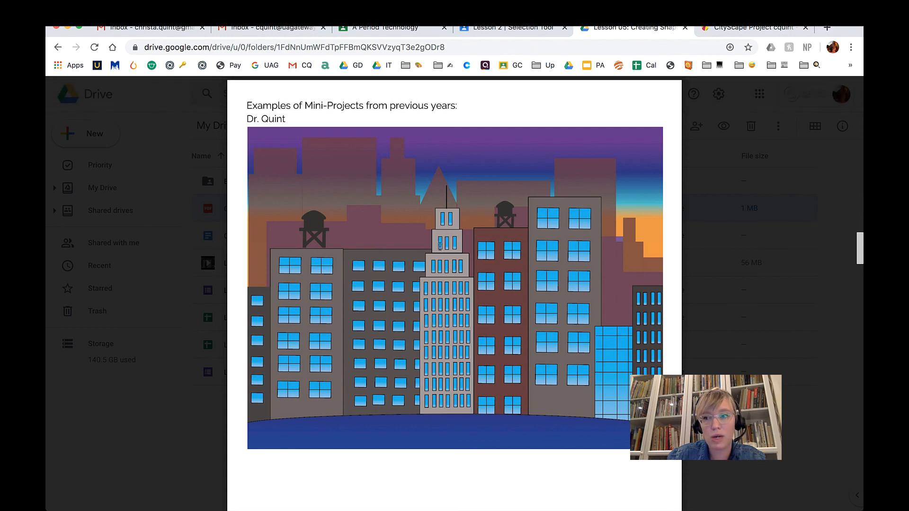
scroll(439, 246, down, 10)
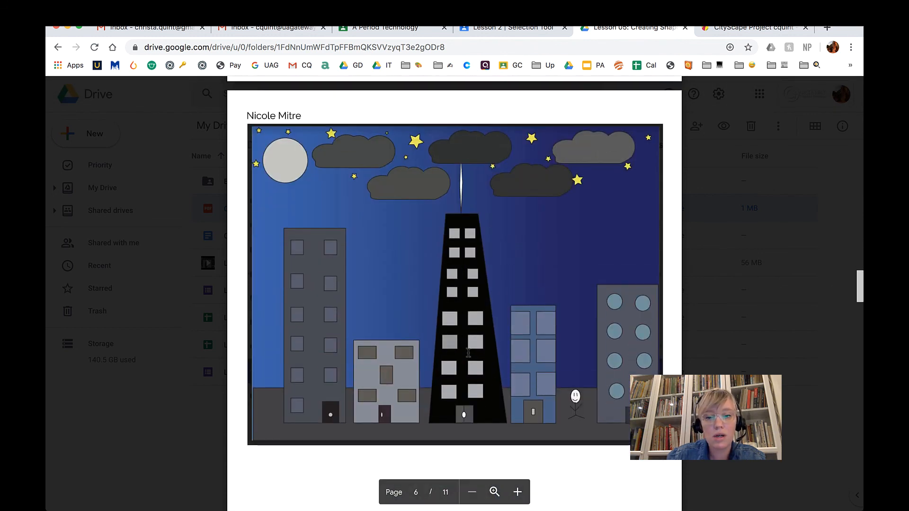
scroll(468, 353, up, 1)
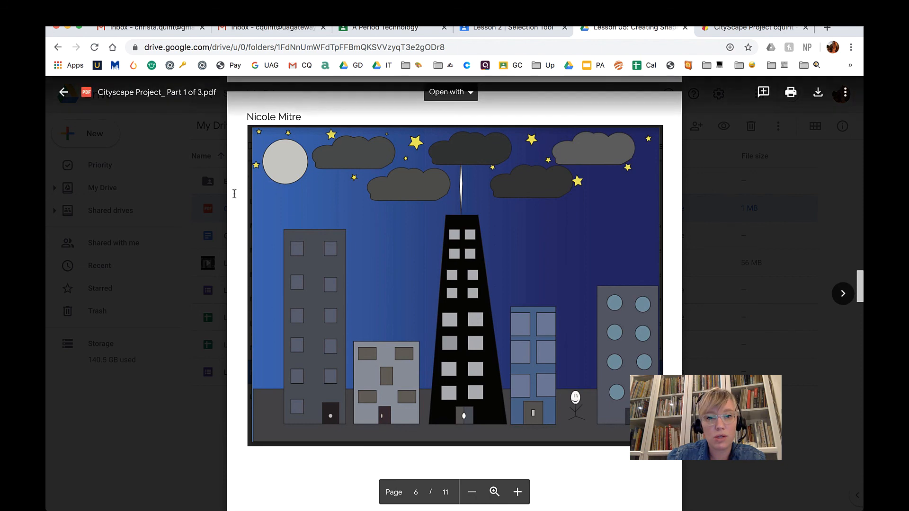
scroll(332, 265, down, 2)
scroll(332, 265, down, 10)
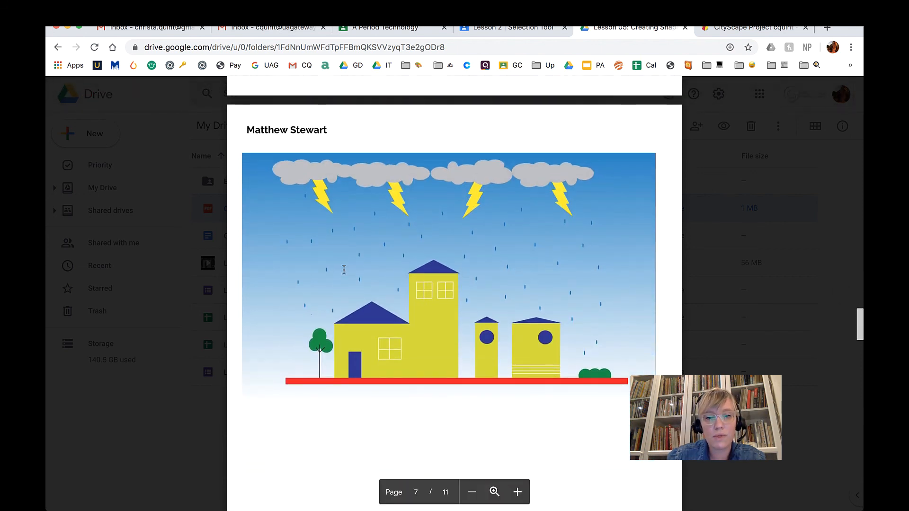
scroll(419, 310, down, 8)
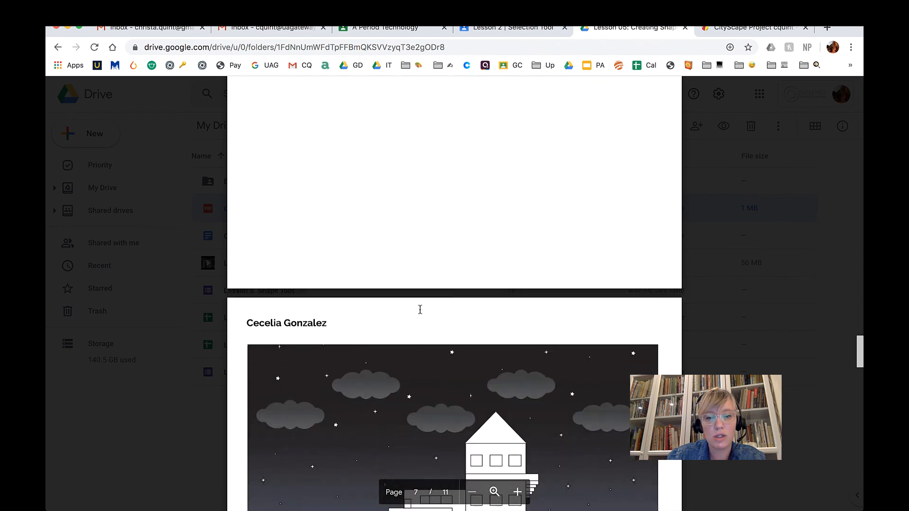
scroll(420, 309, down, 5)
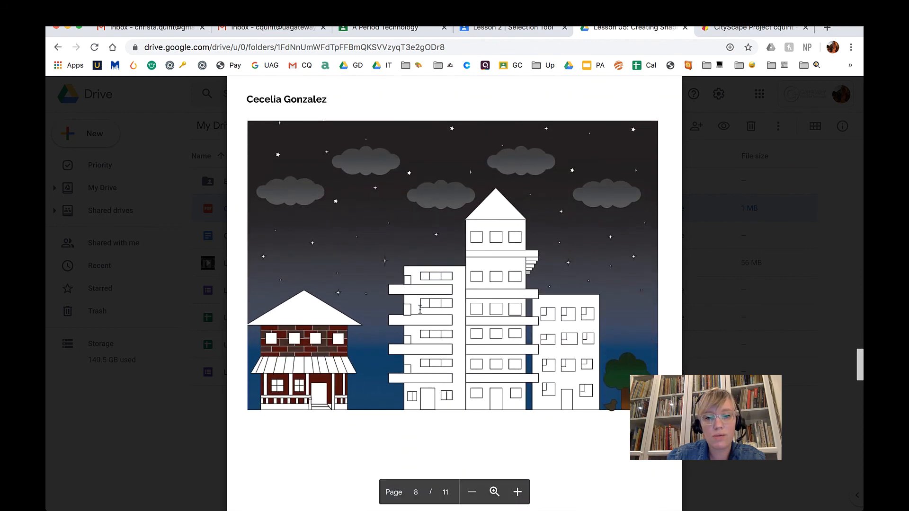
scroll(420, 310, down, 2)
scroll(420, 309, down, 8)
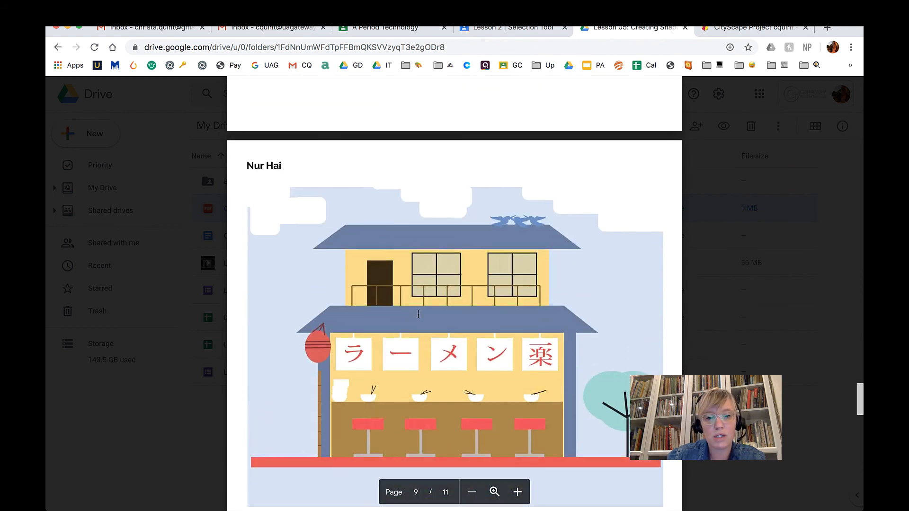
scroll(436, 331, down, 1)
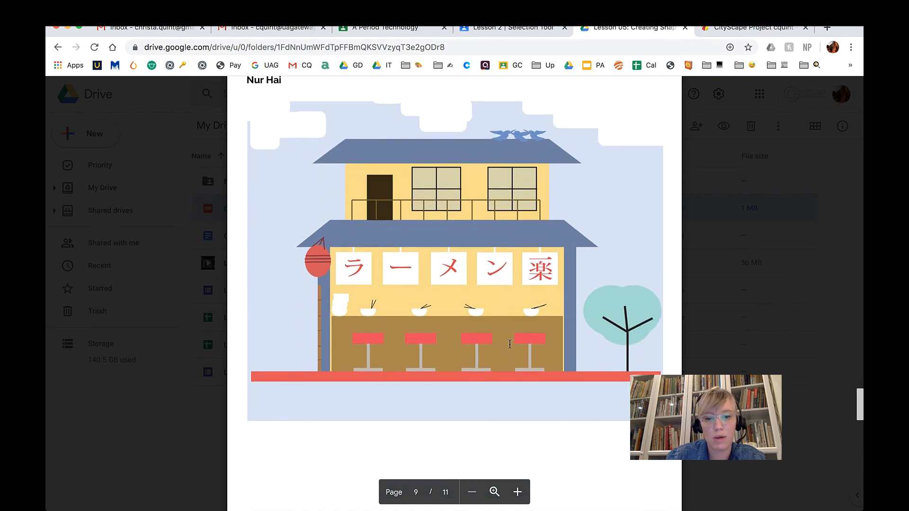
scroll(531, 349, down, 4)
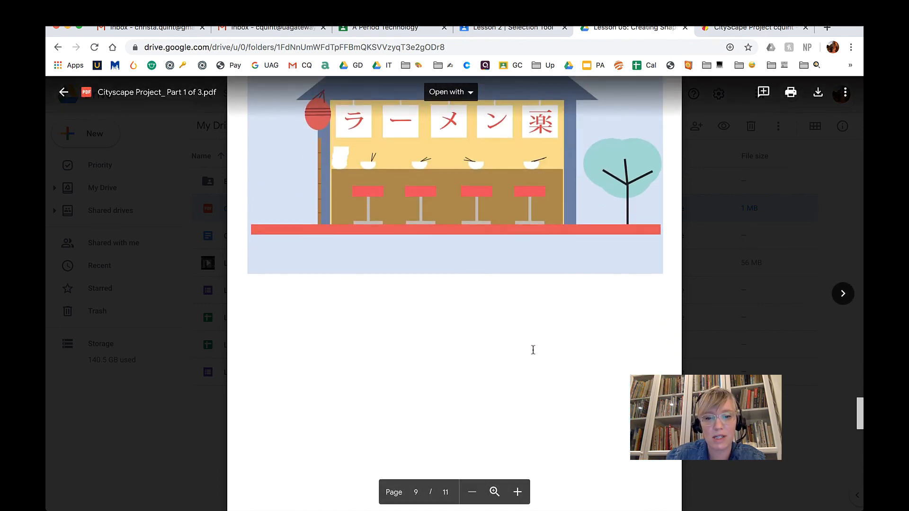
scroll(533, 349, up, 6)
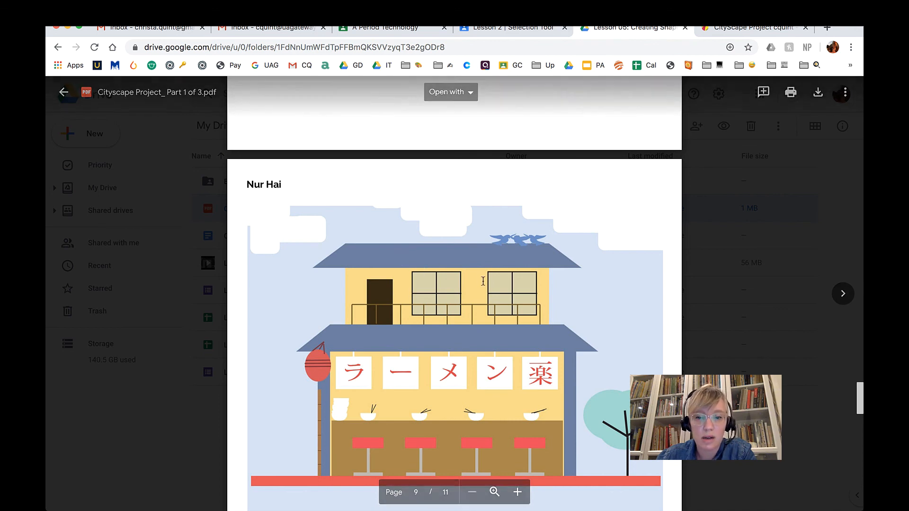
scroll(483, 281, up, 10)
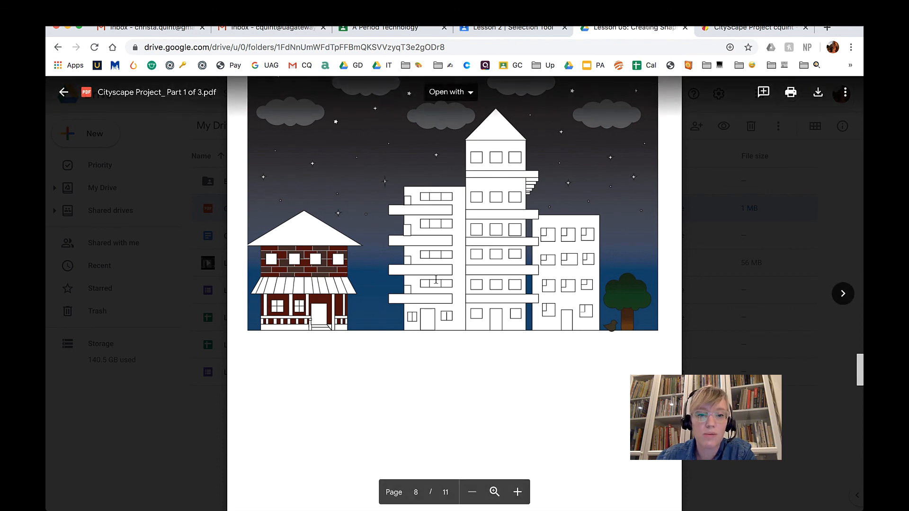
scroll(520, 243, up, 2)
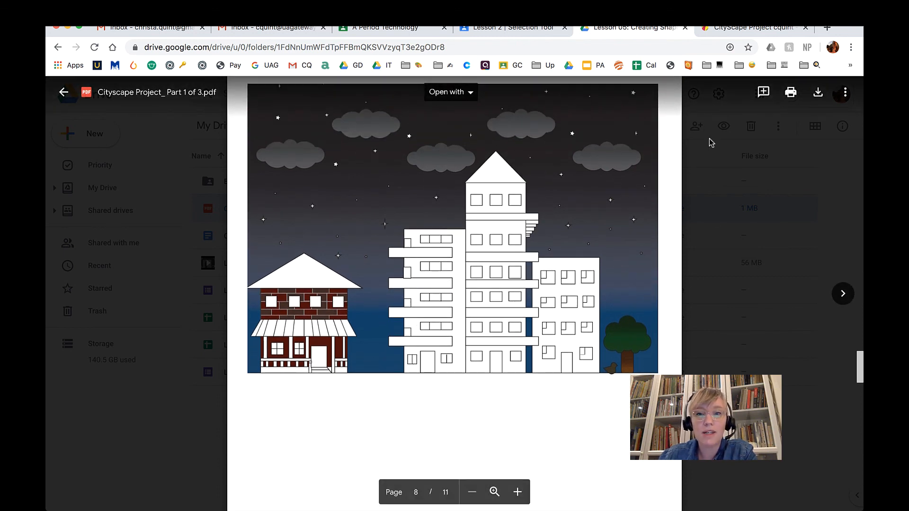
click(498, 6)
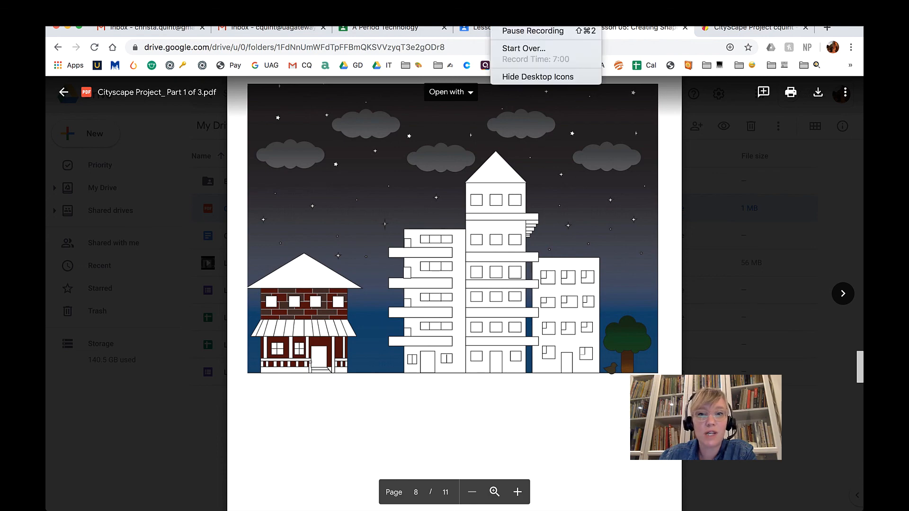